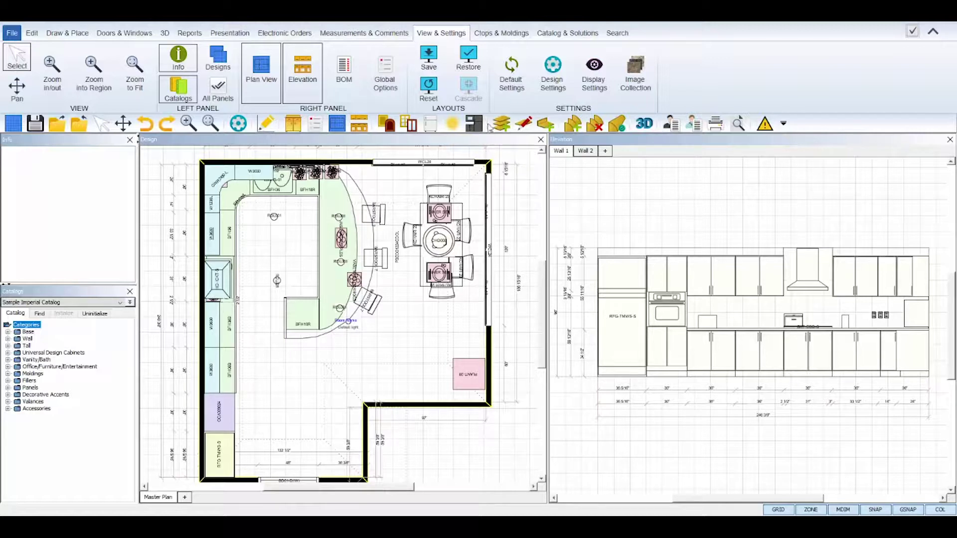
left_click(498, 35)
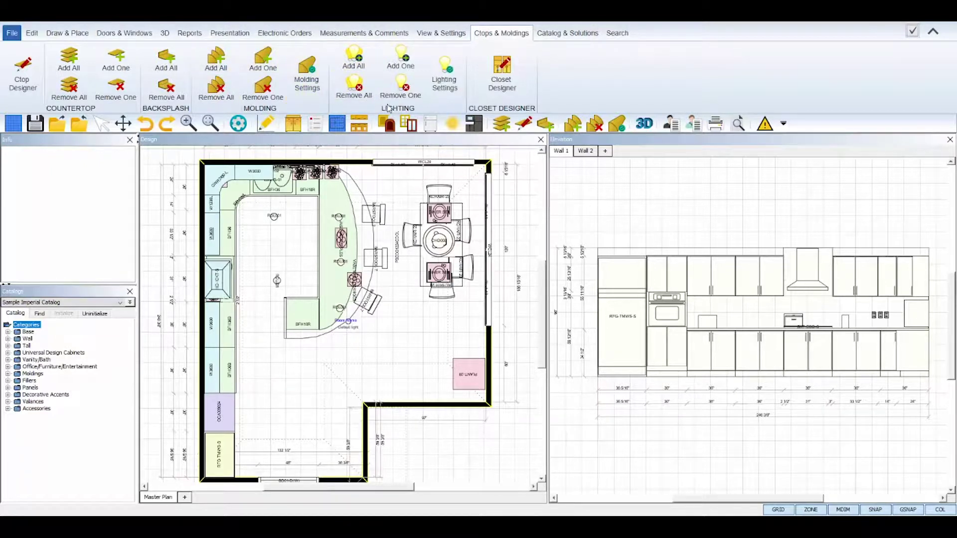
left_click(316, 75)
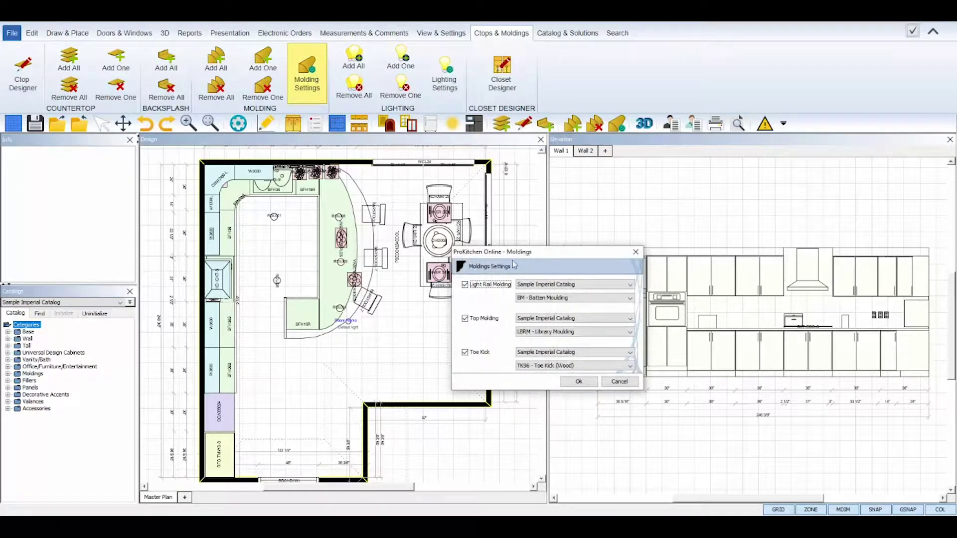
left_click(622, 385)
left_click(444, 76)
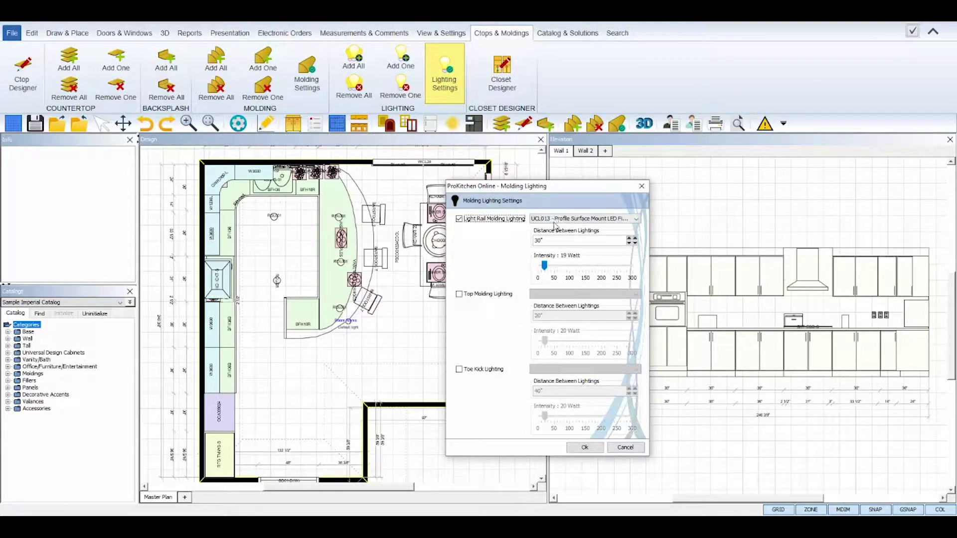
left_click(626, 447)
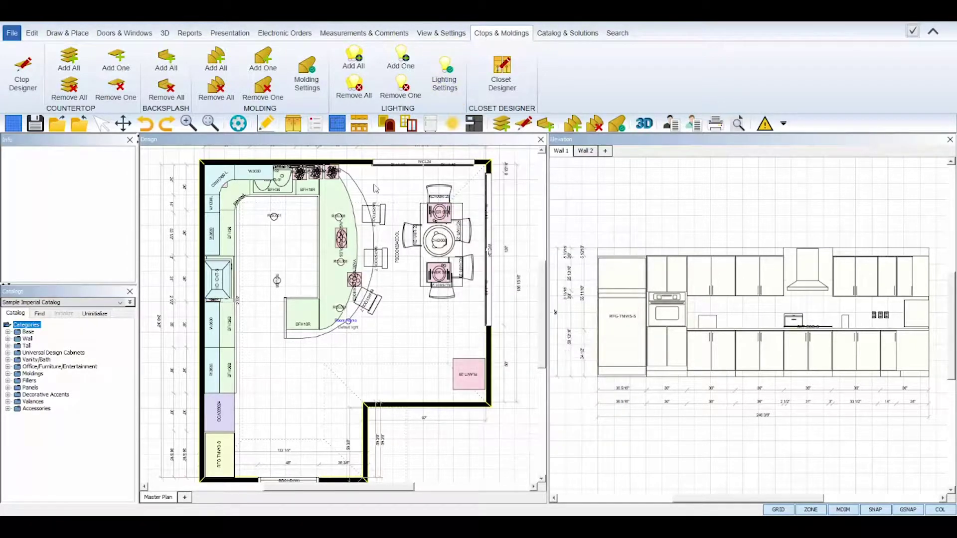
left_click(239, 123)
left_click(333, 207)
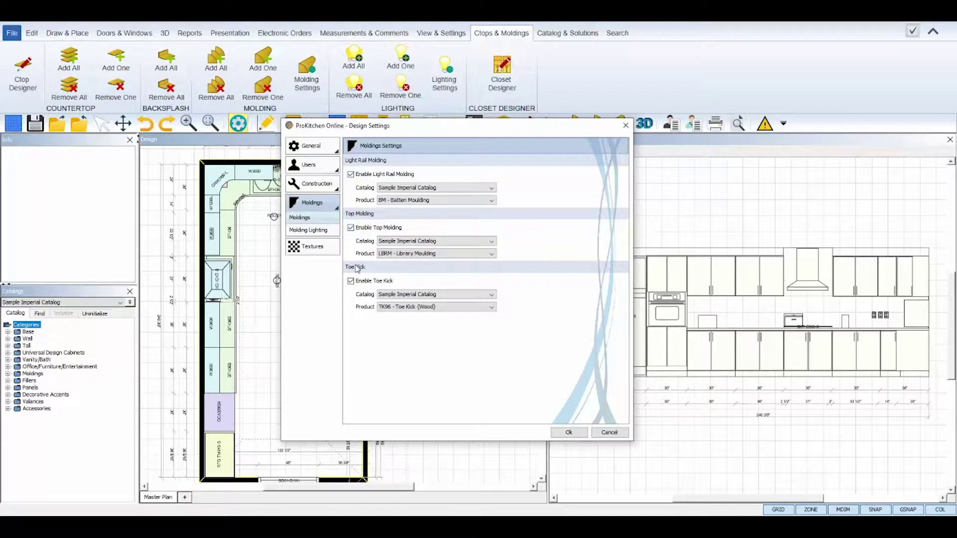
left_click(401, 188)
left_click(402, 197)
left_click(403, 201)
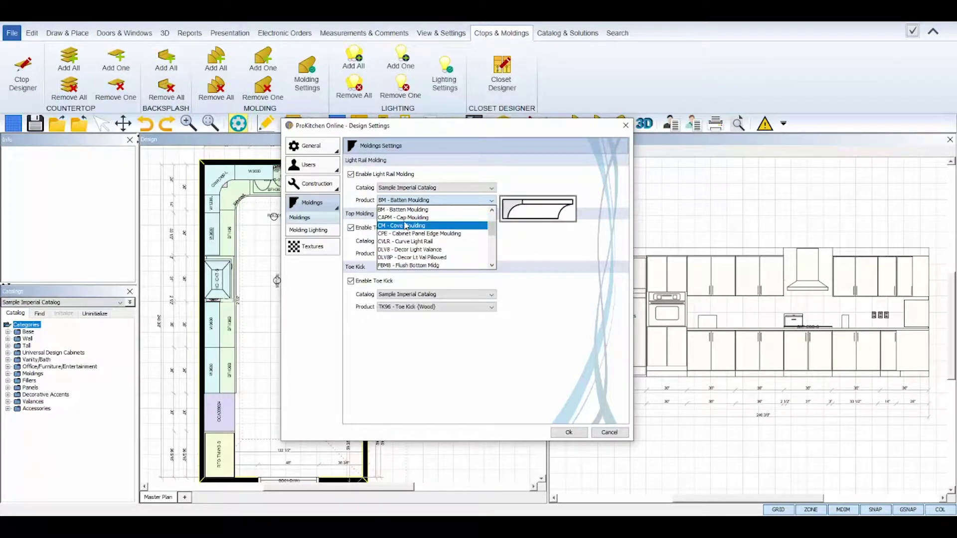
left_click(404, 210)
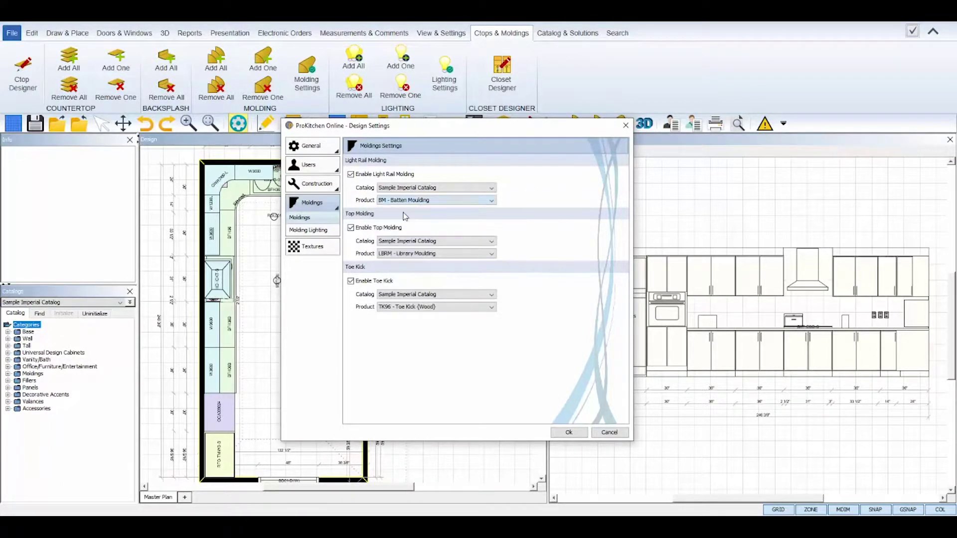
left_click(329, 232)
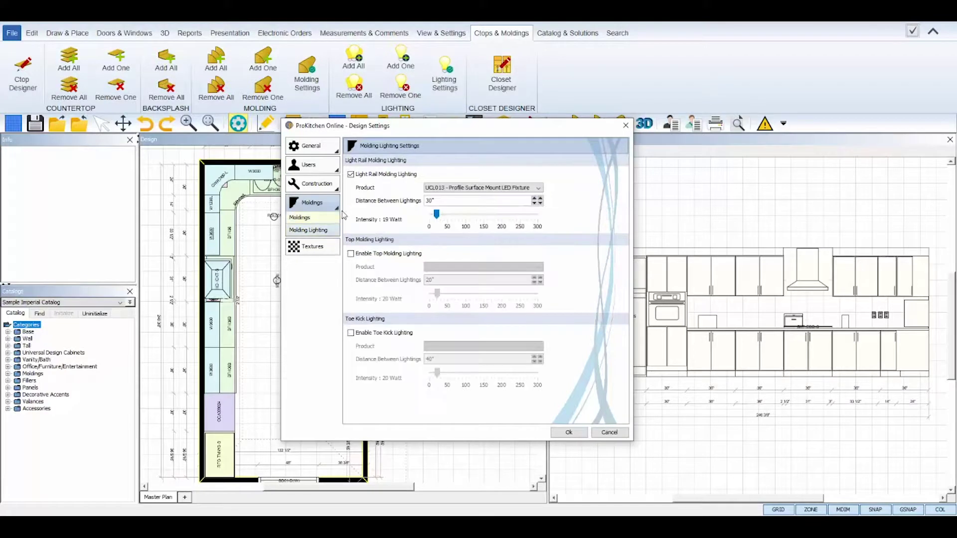
left_click(438, 188)
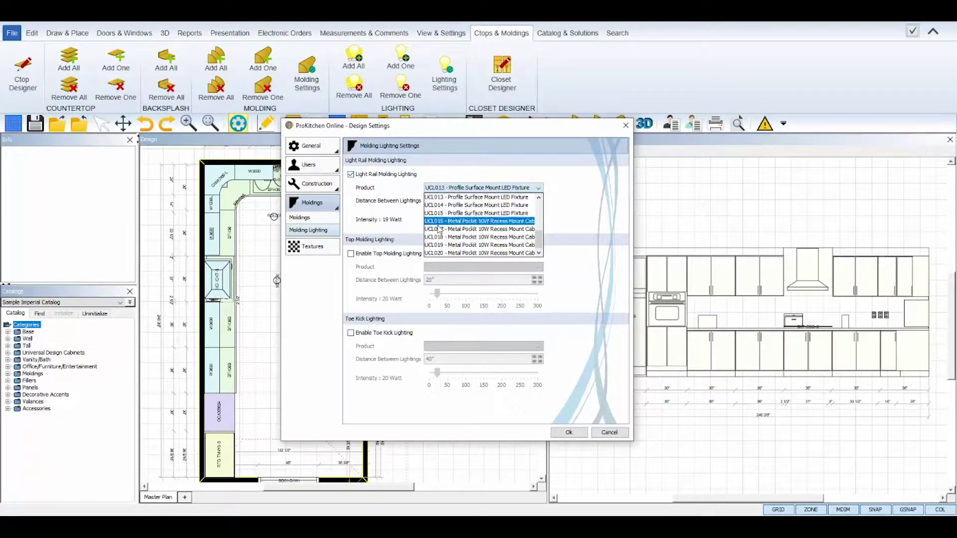
left_click(441, 204)
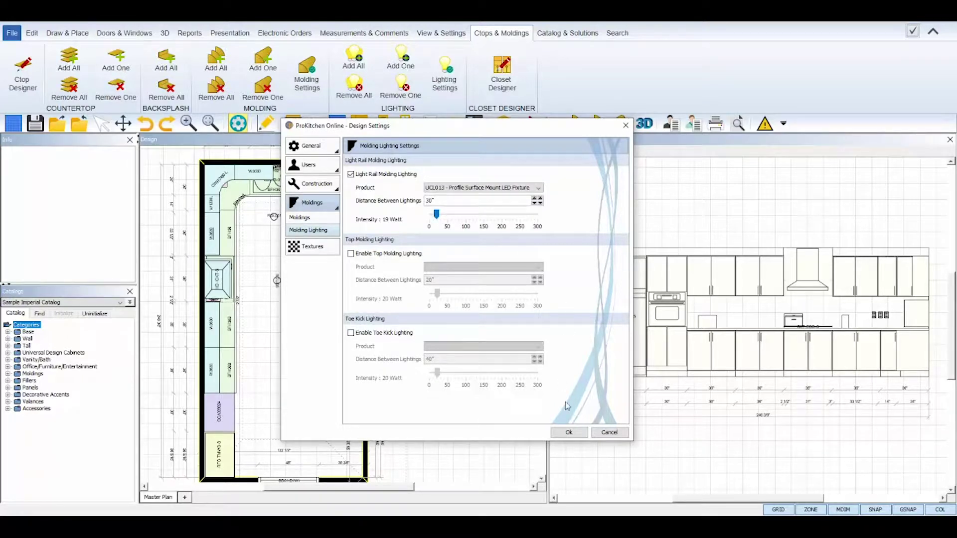
left_click(568, 433)
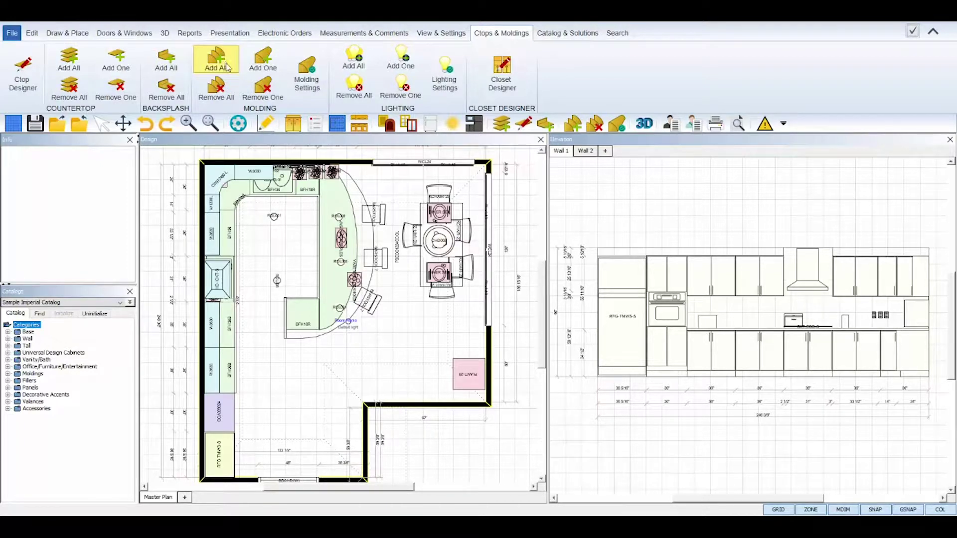
Add molding lights under all wall cabinets, then review the Wall 2 and Wall 1 elevations
left_click(352, 62)
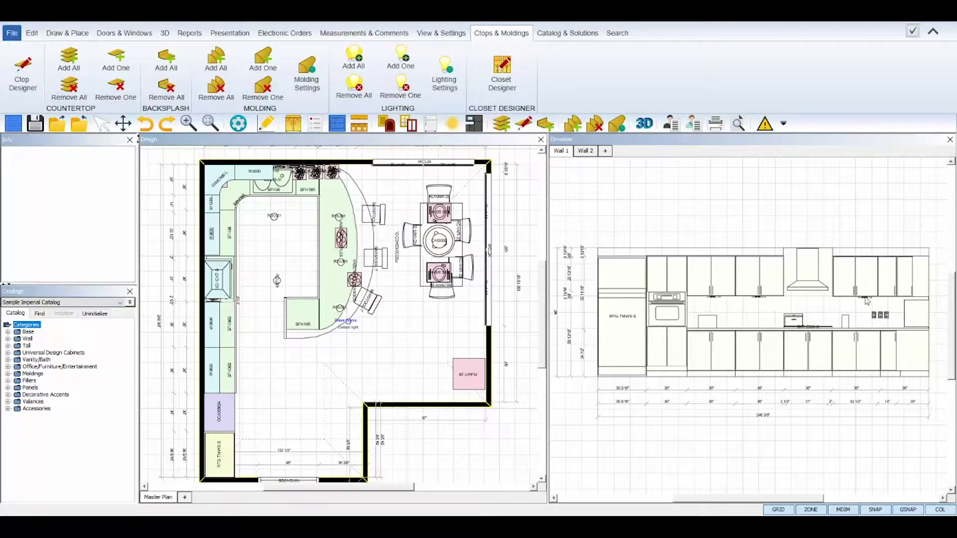
left_click(587, 151)
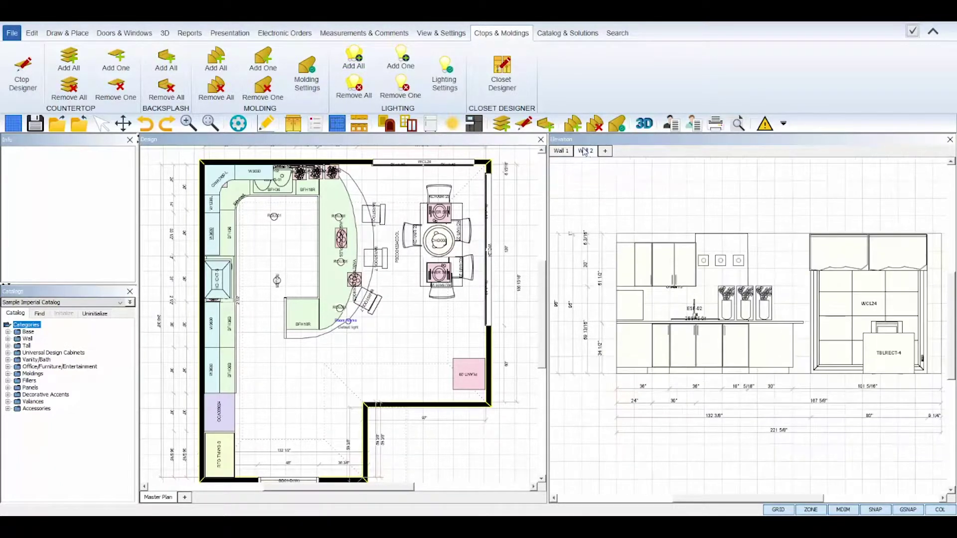
left_click(562, 150)
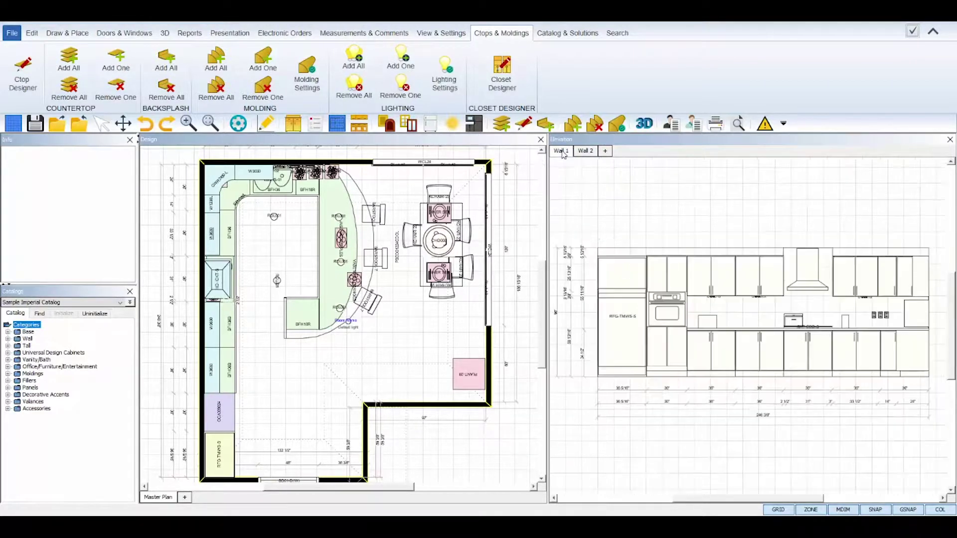
Add molding to every cabinet, inspect the base molding, then remove molding from one Wall 1 wall cabinet
left_click(216, 59)
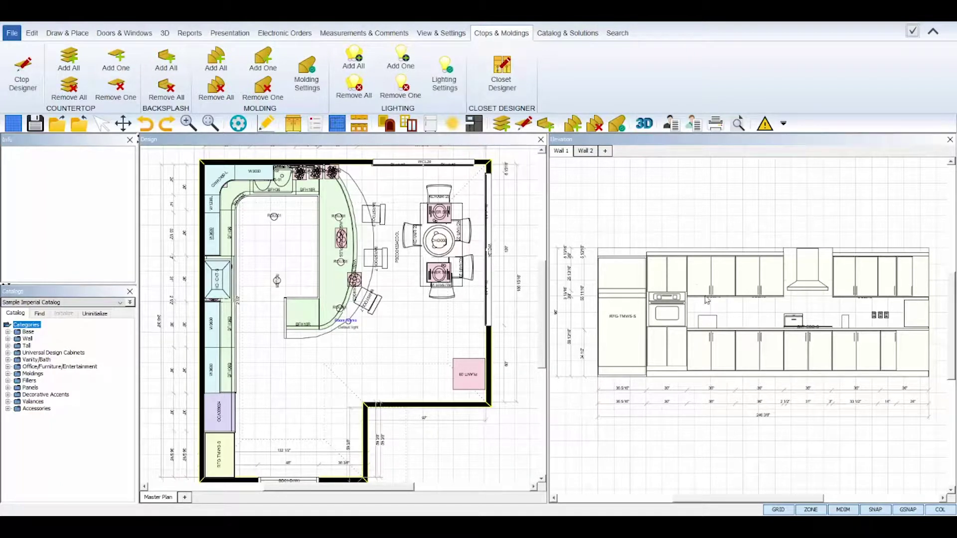
left_click(720, 375)
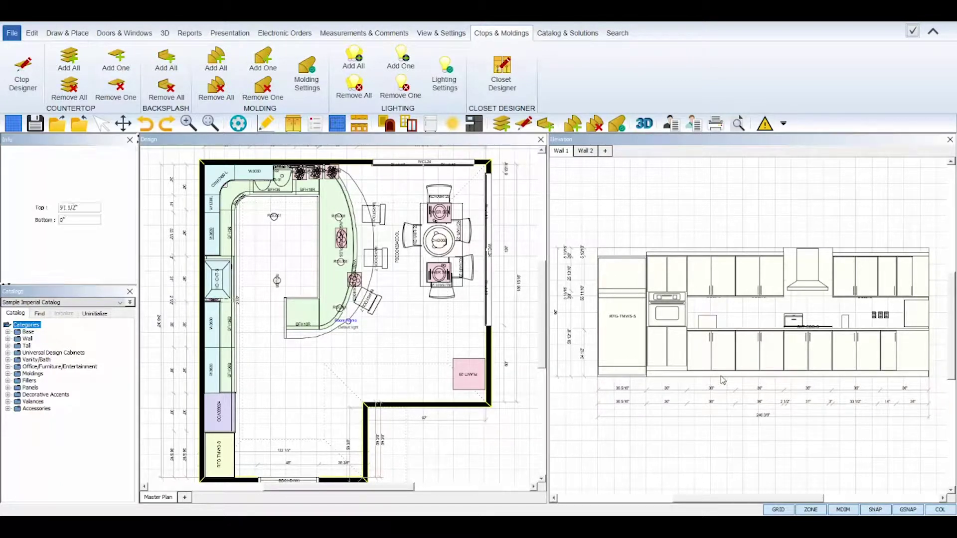
left_click(707, 268)
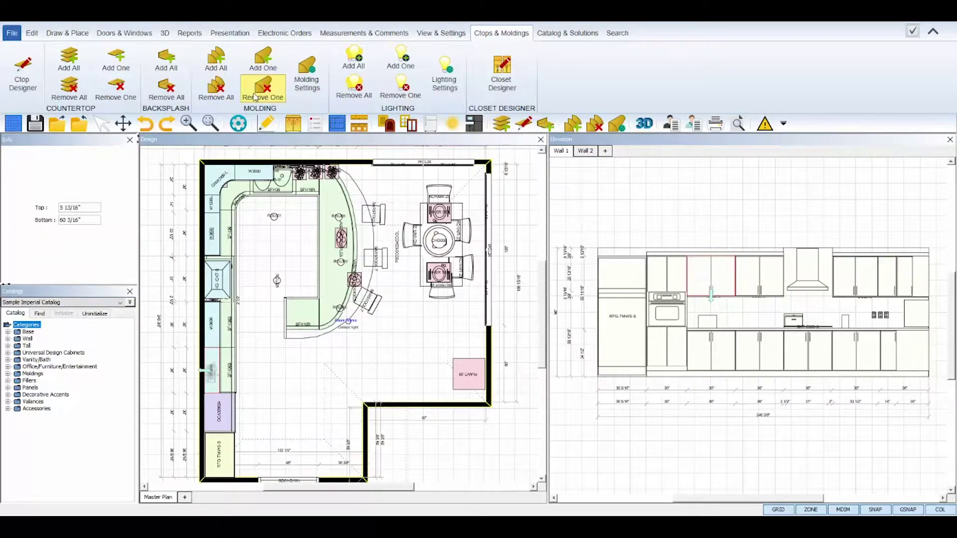
left_click(254, 98)
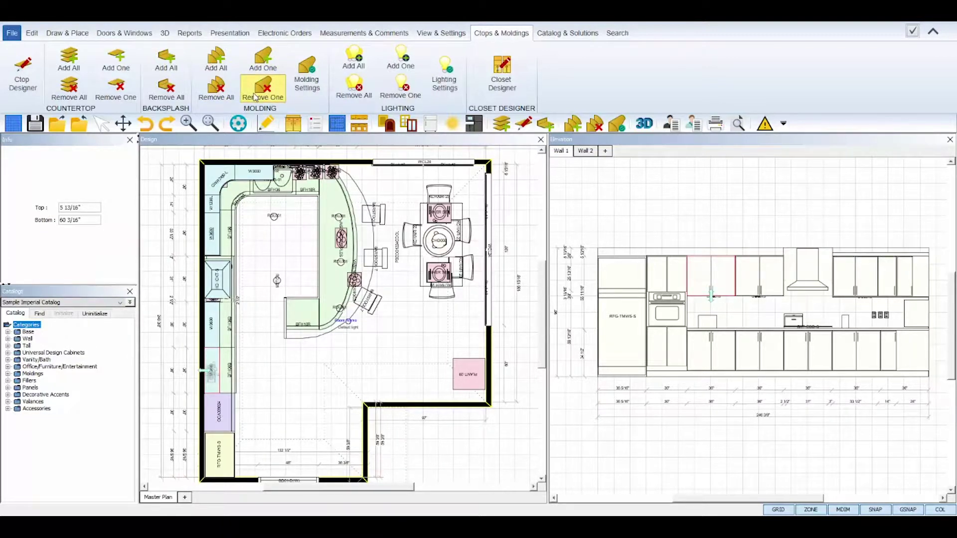
left_click(531, 416)
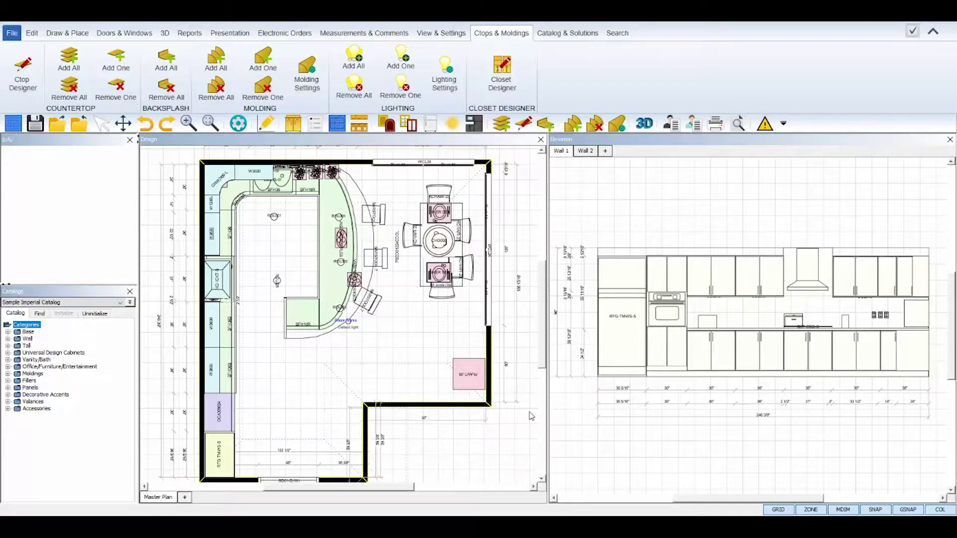
From the catalog's Top Moldings, place LBRM Library Moulding onto the left and upper-left wall cabinets
left_click(29, 376)
double_click(14, 375)
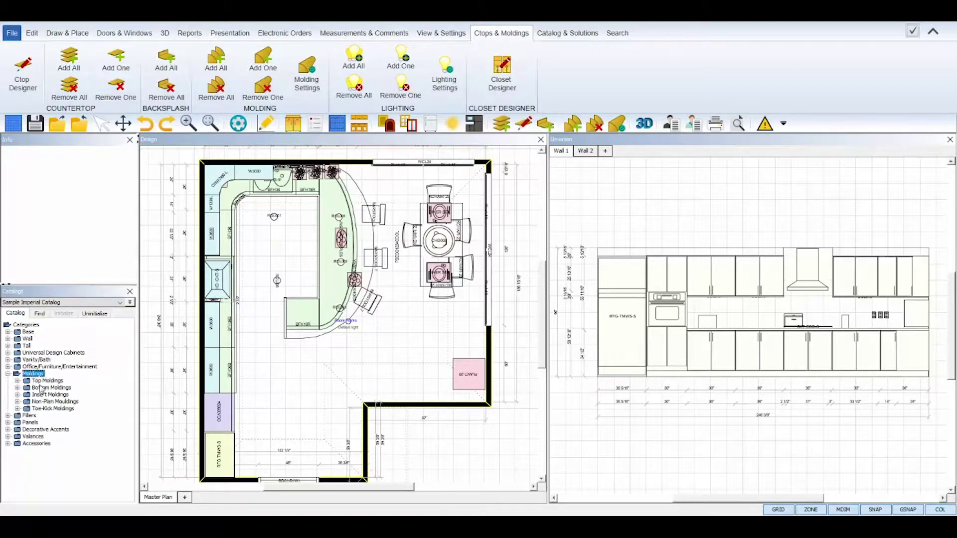
left_click(18, 382)
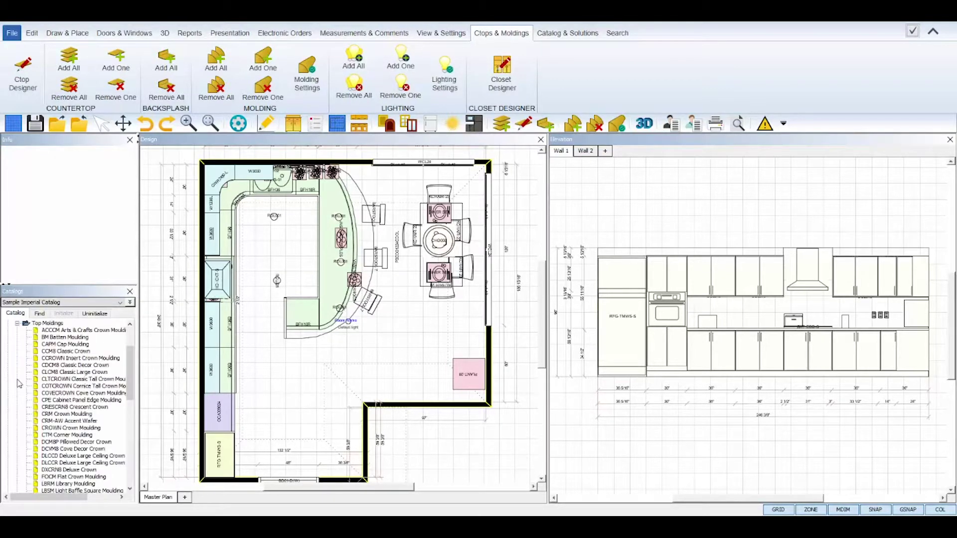
left_click(62, 484)
left_click_drag(37, 486, 212, 374)
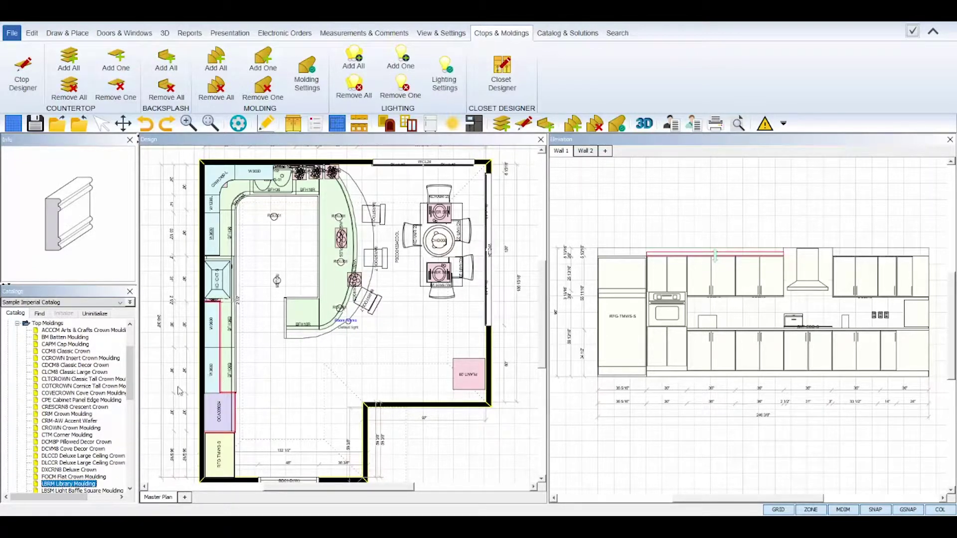
left_click_drag(36, 488, 212, 227)
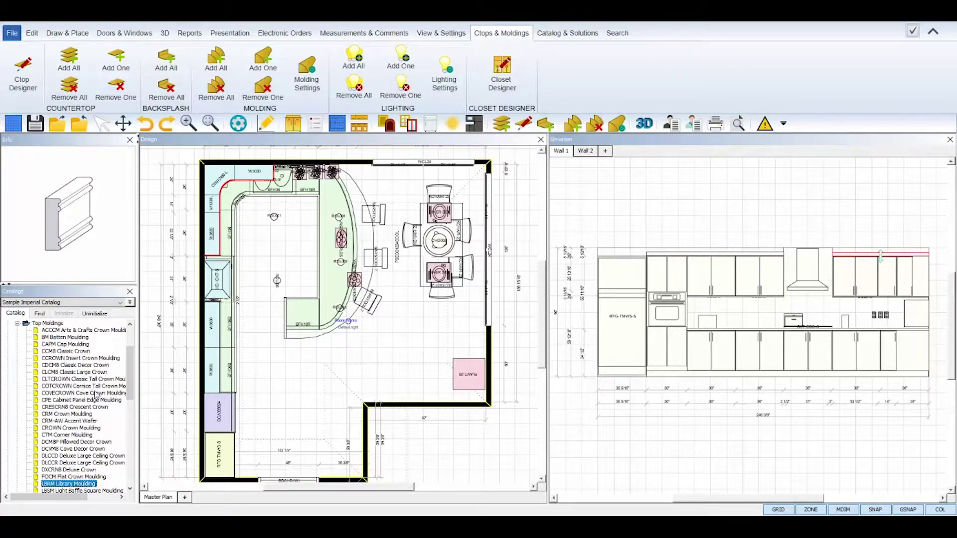
Place CRM Crown Moulding on the left and upper-left wall cabinets and select it in the elevation
left_click(65, 414)
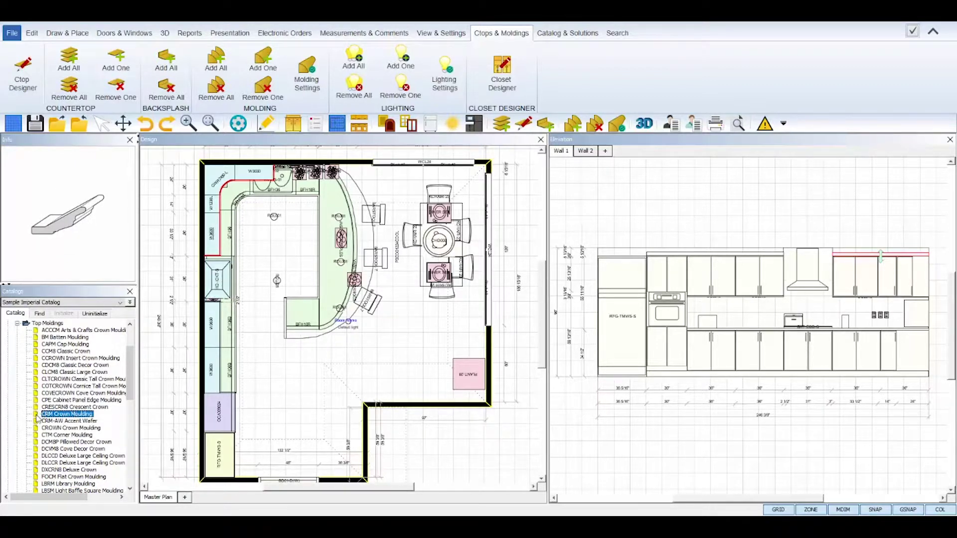
left_click_drag(40, 418, 213, 371)
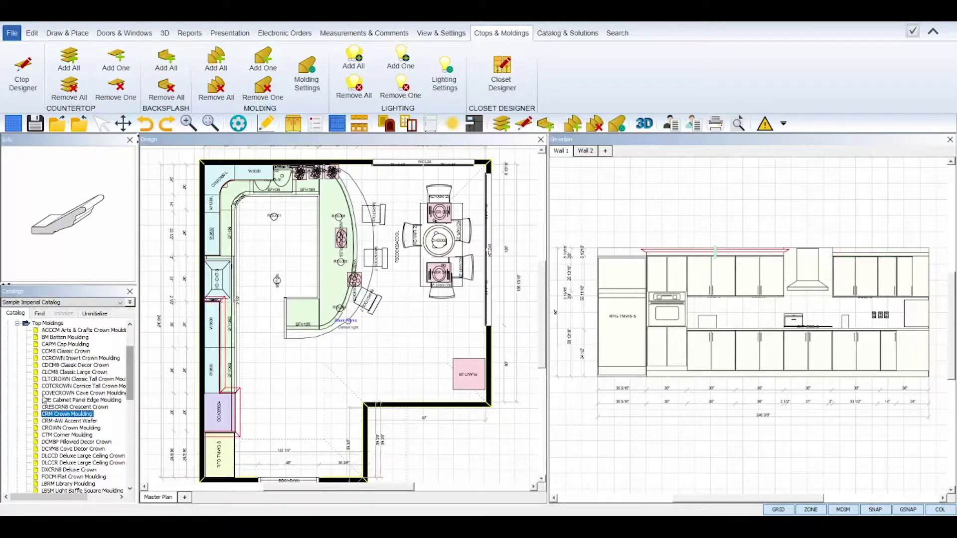
left_click_drag(39, 417, 216, 238)
left_click(853, 254)
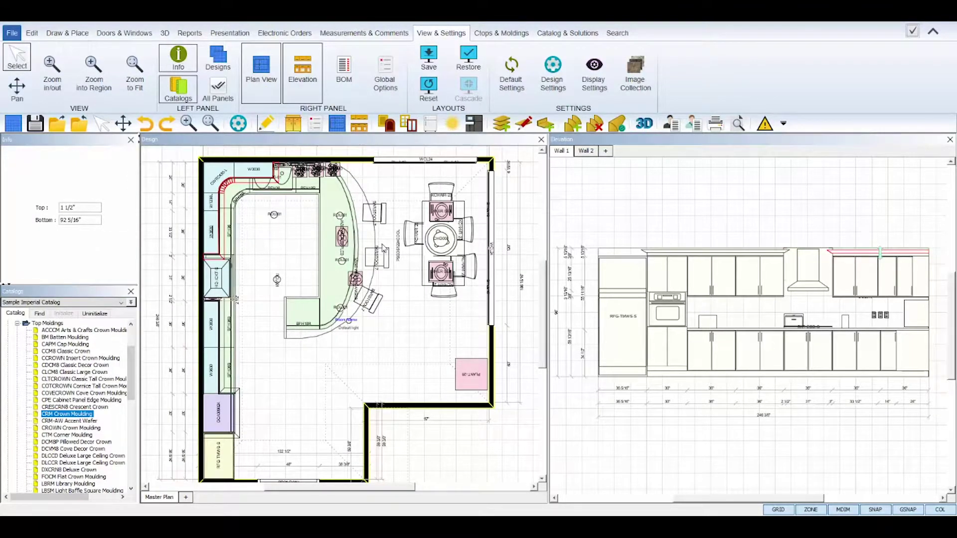
Zoom into the corner and slide the crown moulding along the wall with CRM > Drag
scroll(378, 257, "up", 3)
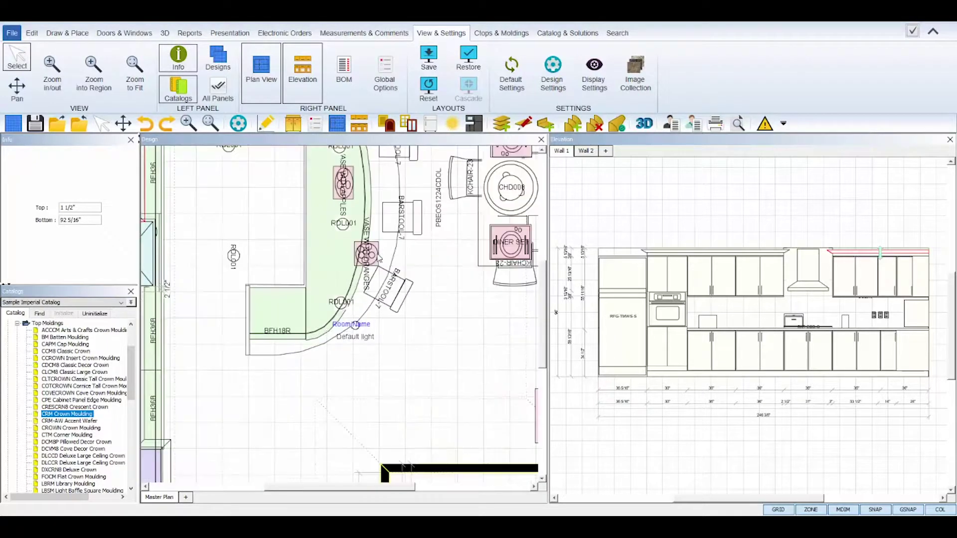
scroll(534, 316, "up", 3)
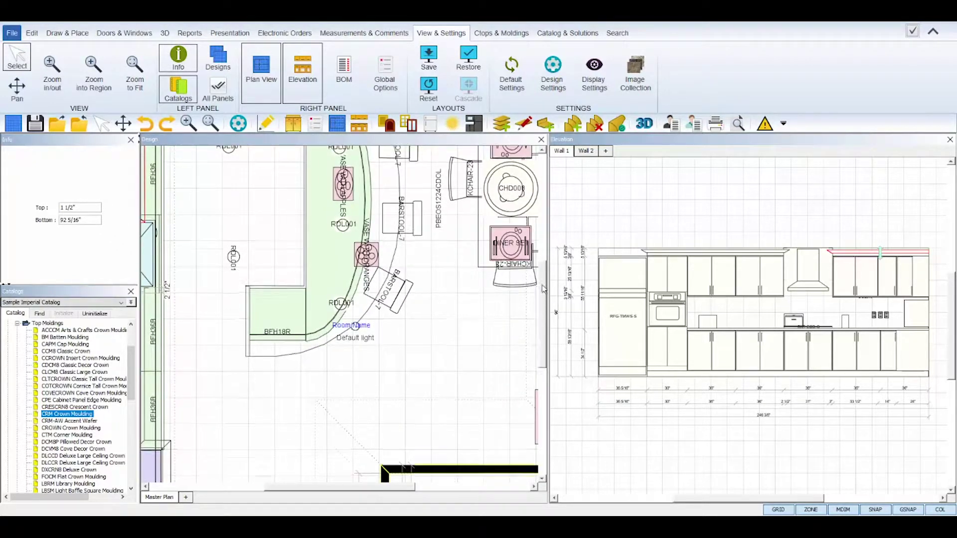
left_click_drag(384, 487, 330, 501)
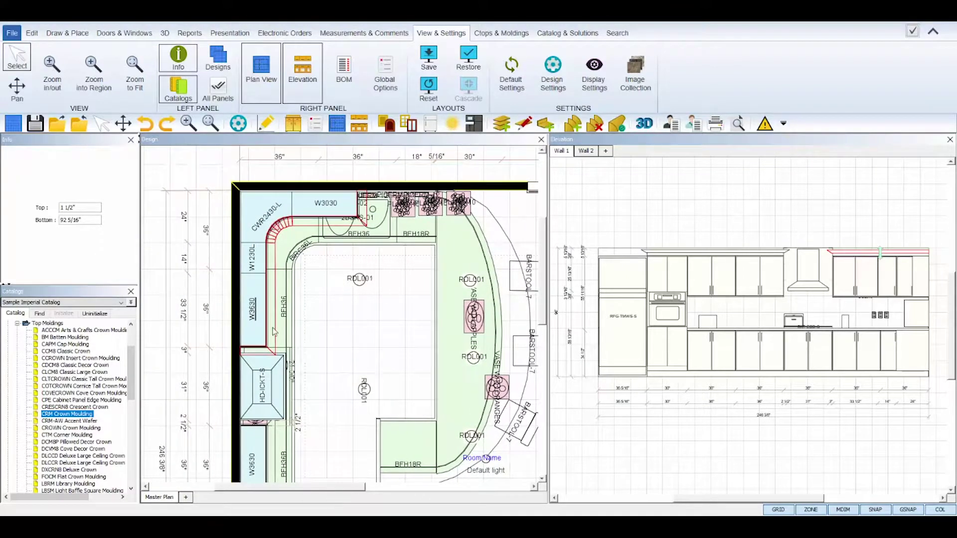
right_click(306, 225)
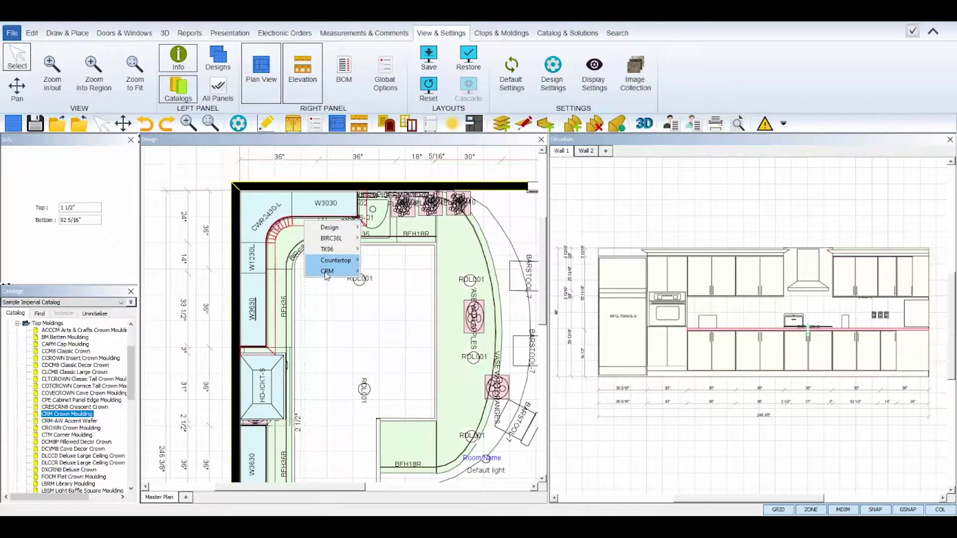
mouse_move(327, 271)
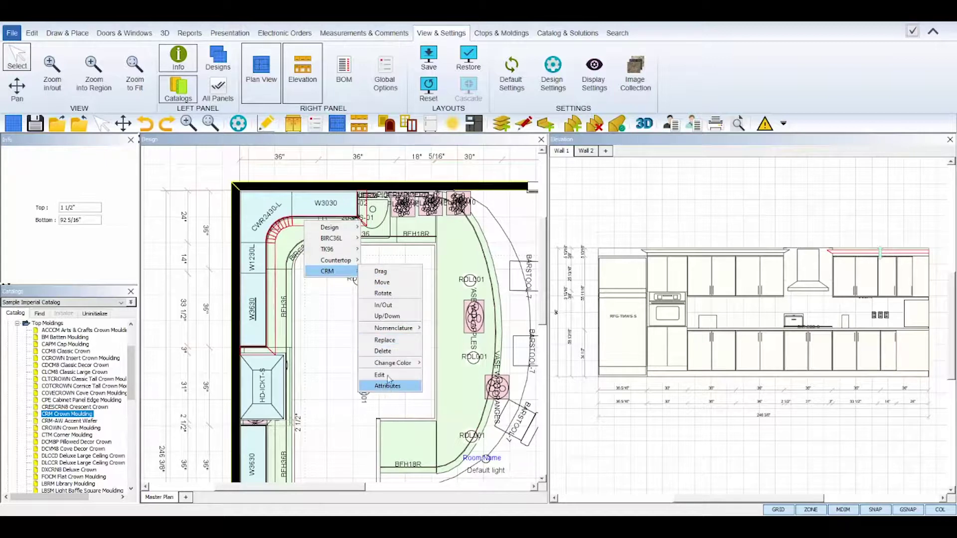
left_click(384, 272)
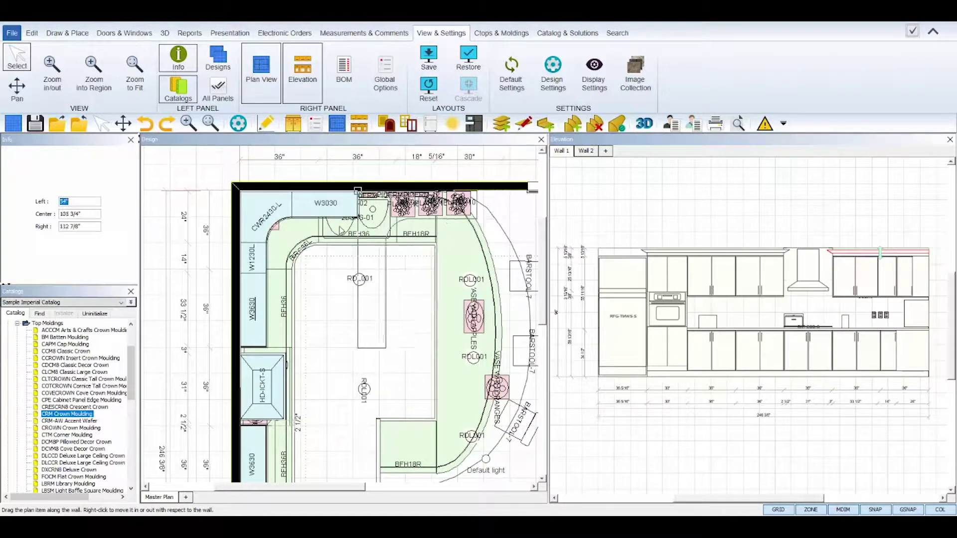
left_click(244, 241)
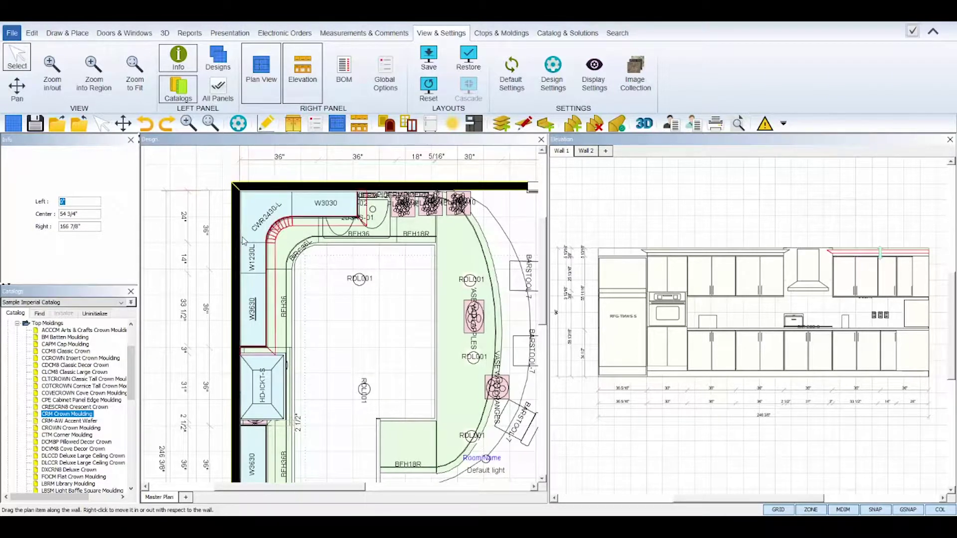
Move the crown moulding to a new location with CRM > Move
right_click(308, 224)
mouse_move(335, 272)
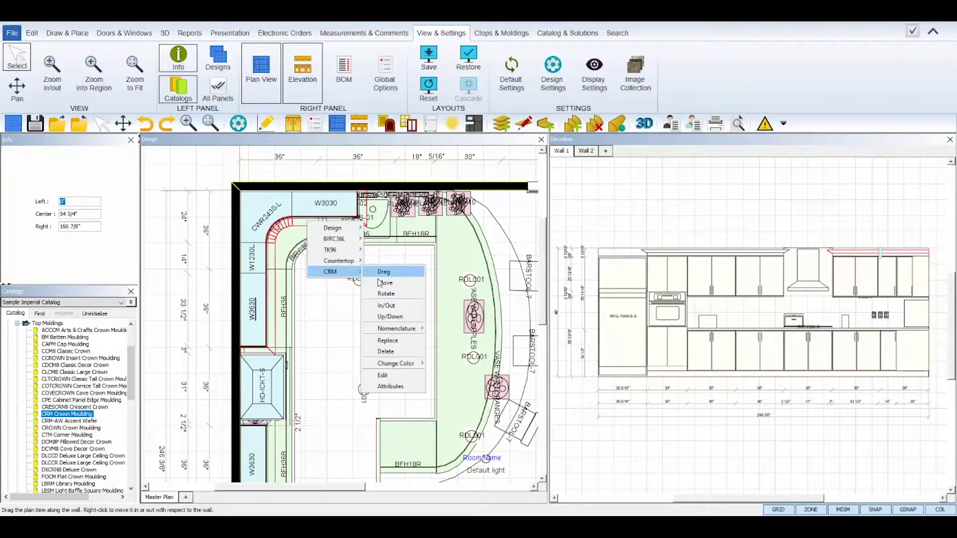
left_click(384, 283)
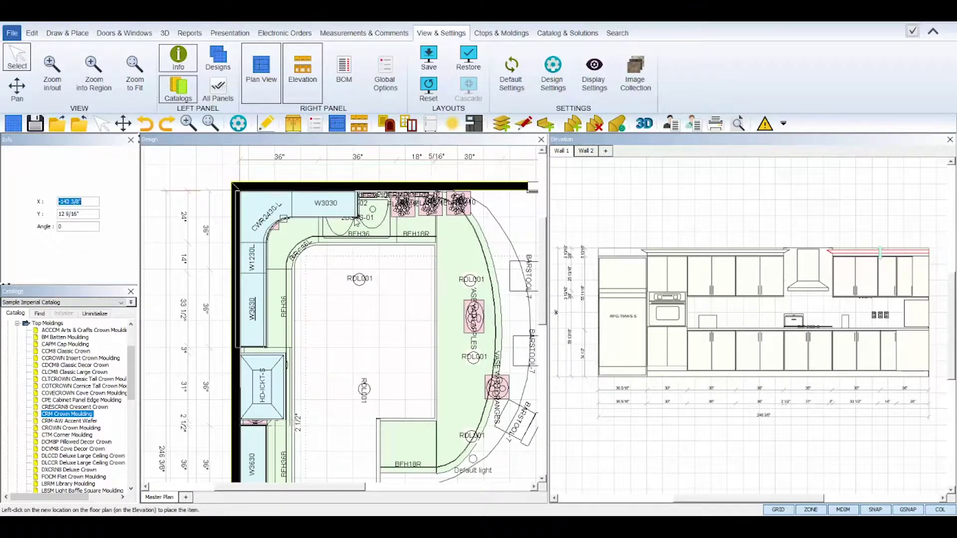
left_click(359, 220)
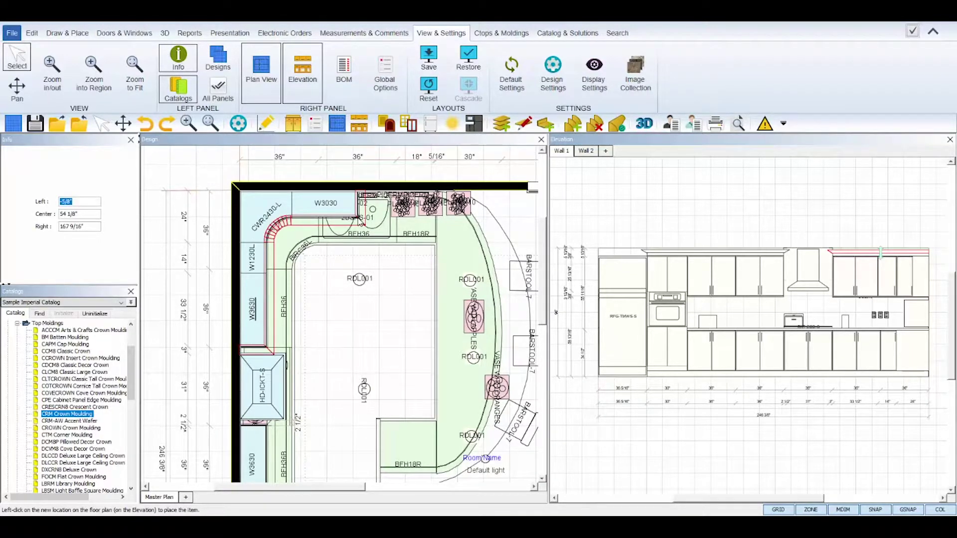
Rotate the crown moulding with CRM > Rotate and reselect it on the plan
right_click(359, 220)
mouse_move(387, 293)
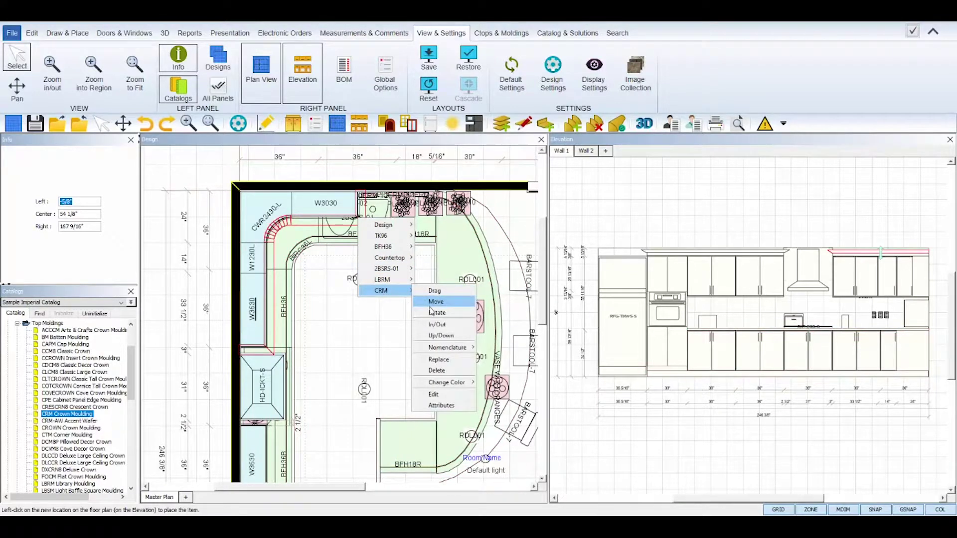
left_click(429, 305)
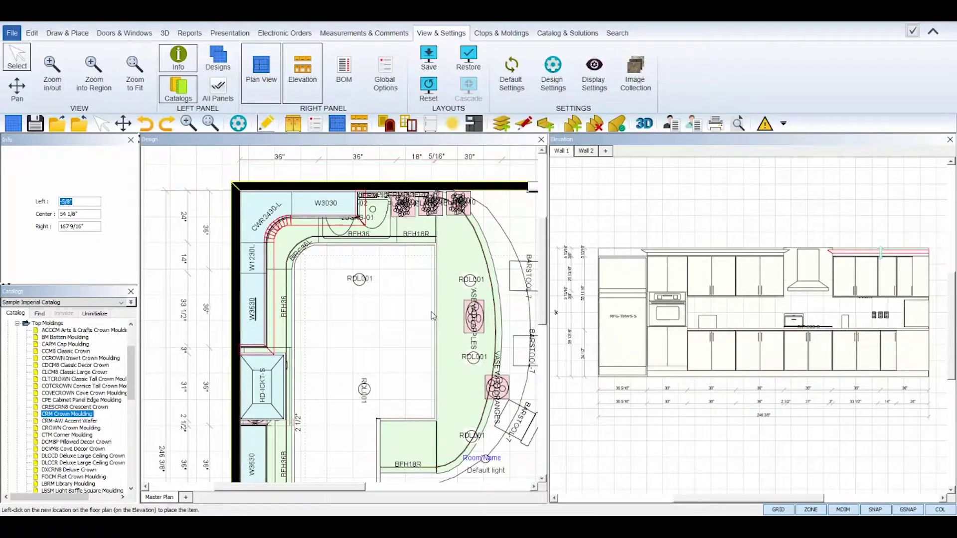
left_click(362, 221)
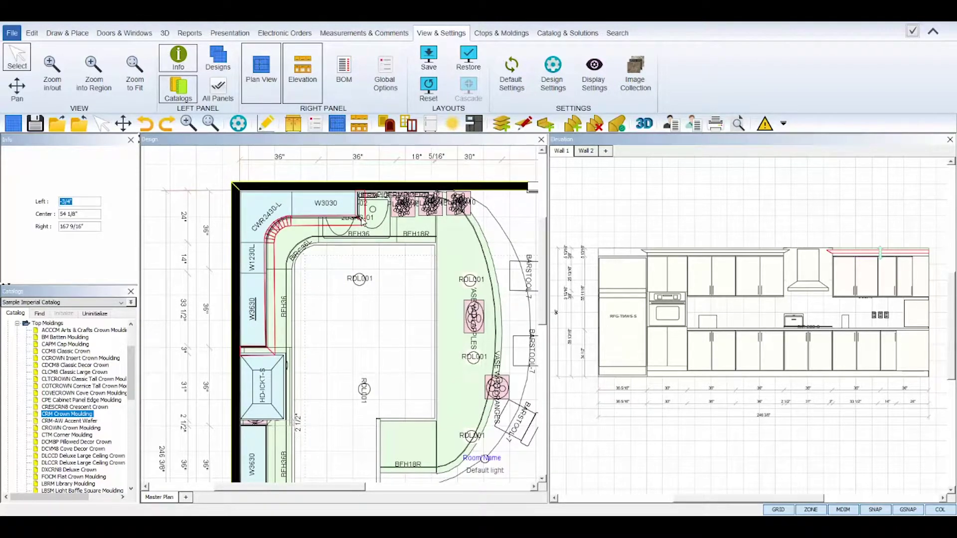
left_click(333, 222)
Adjust the crown moulding's distance out from the wall with CRM > In/Out
right_click(333, 222)
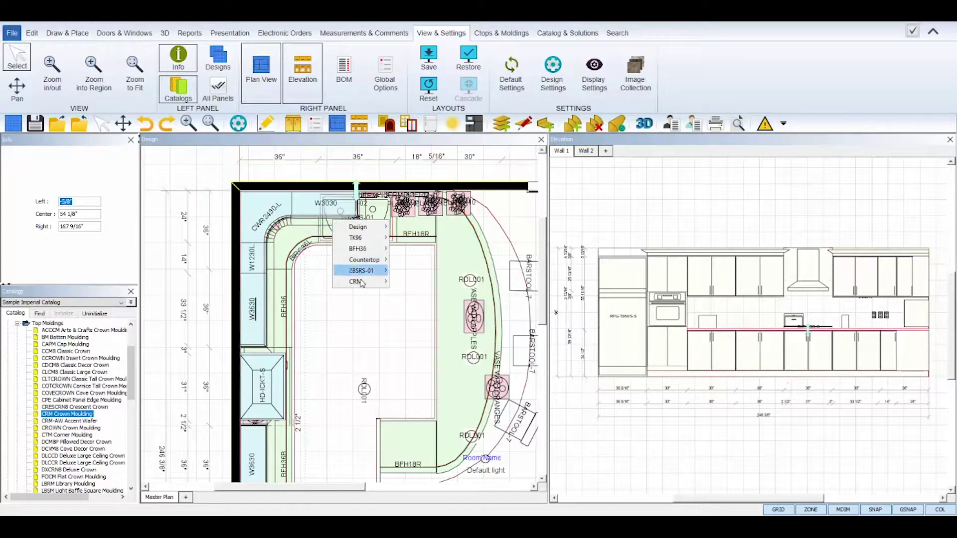
mouse_move(362, 282)
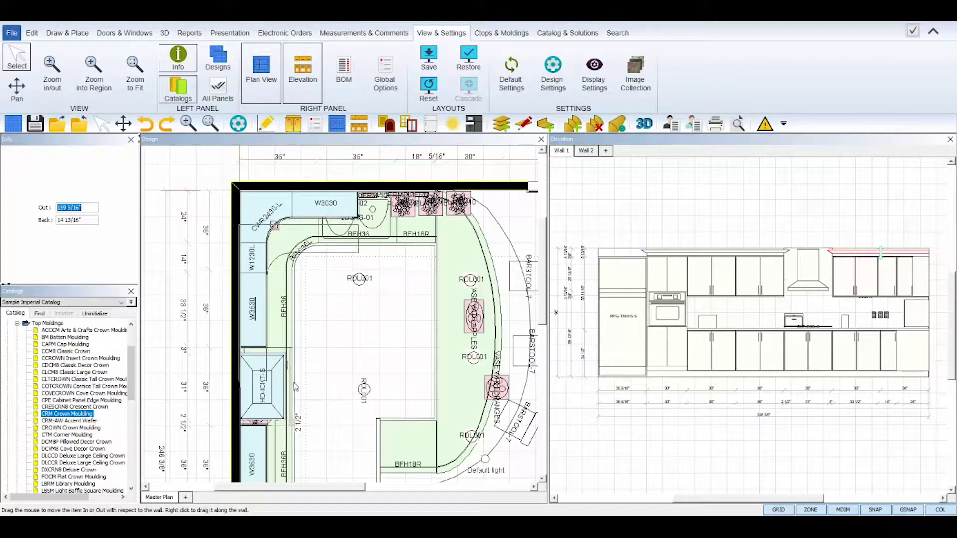
left_click(301, 355)
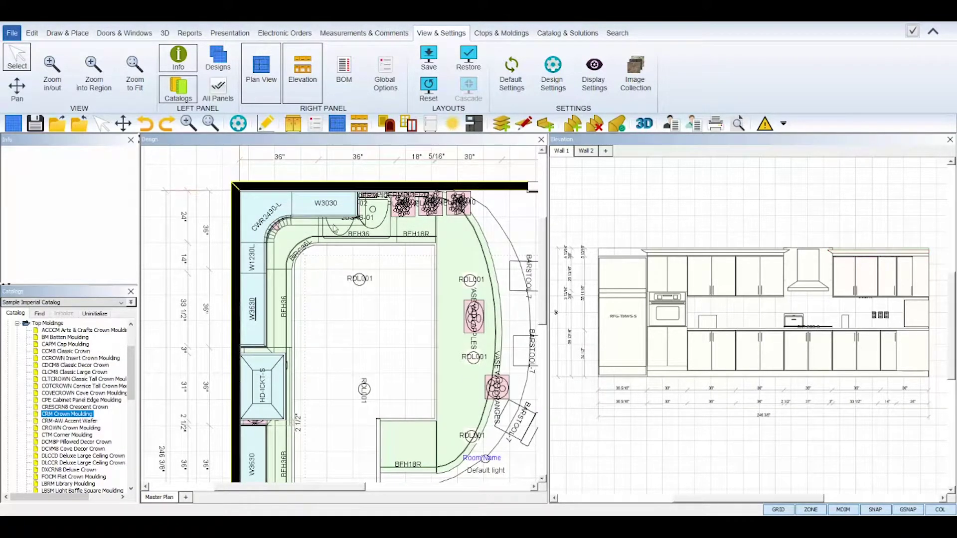
Lift the CRM Crown Moulding higher in the Wall 1 elevation using CRM > Up/Down
left_click(839, 255)
mouse_move(860, 269)
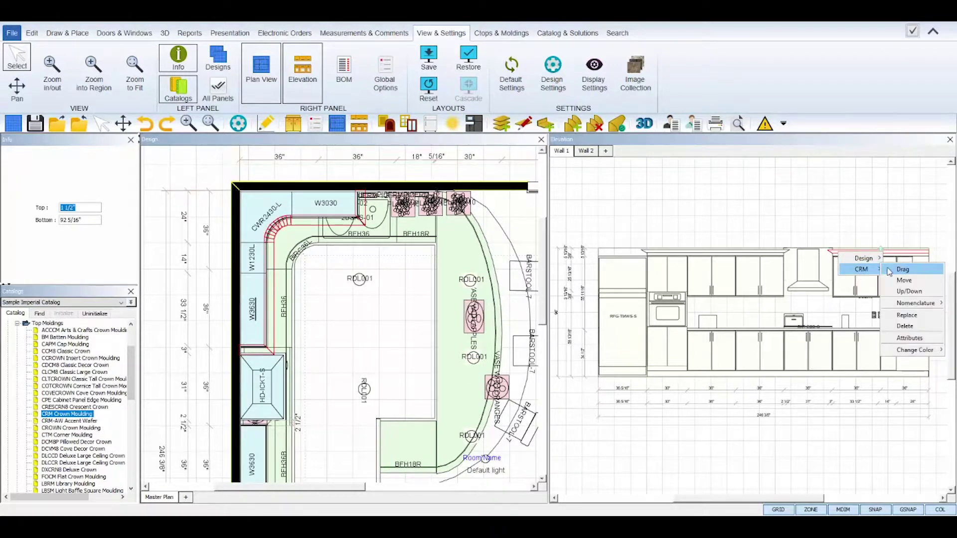
left_click(896, 293)
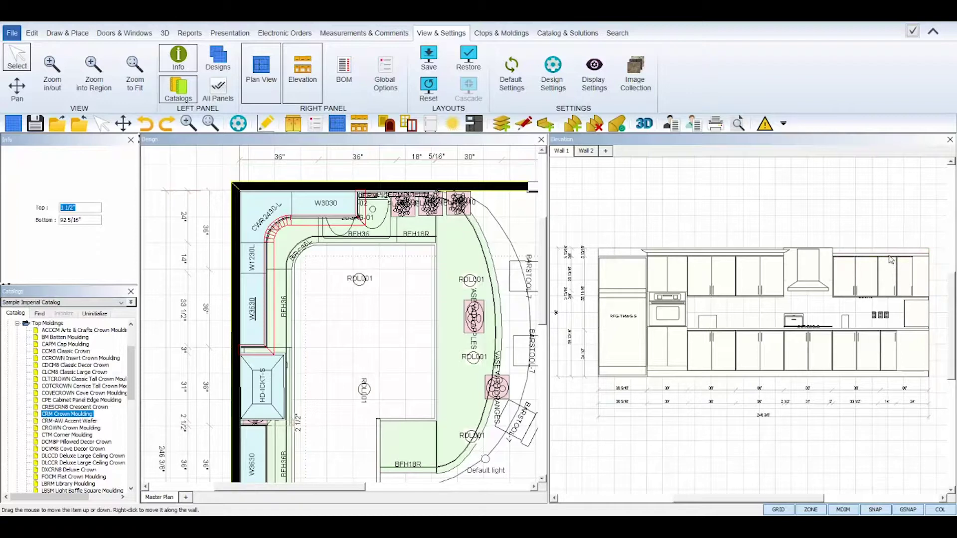
mouse_move(889, 253)
left_mouse_down()
mouse_move(889, 262)
mouse_move(890, 246)
left_mouse_up()
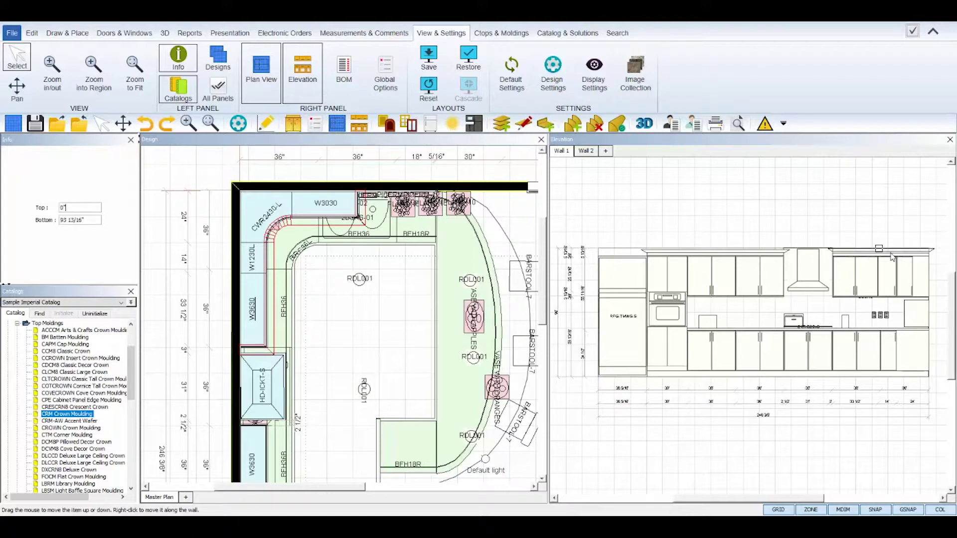
left_click(352, 222)
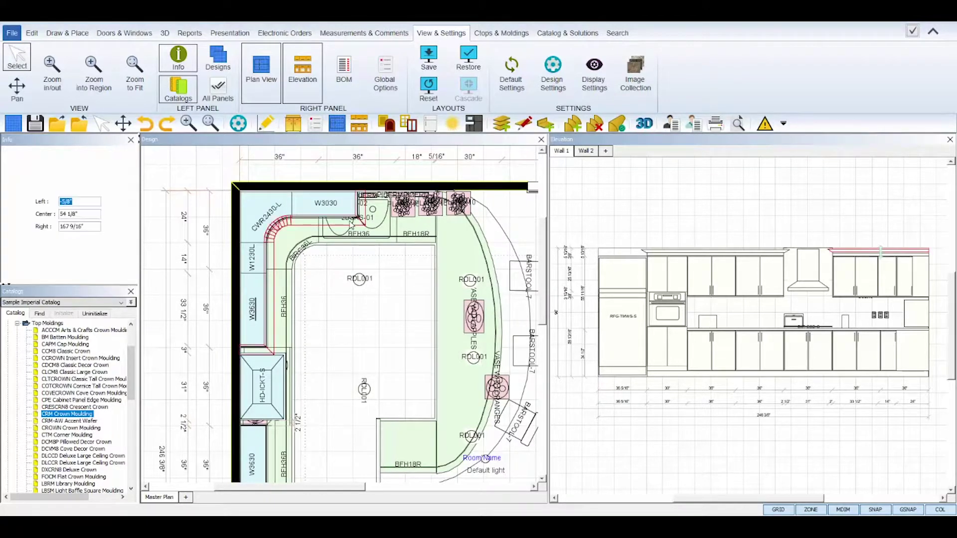
In Replace Product, preview CRM-AW, CROWN and CTM, then replace the crown moulding with DCMBP
right_click(352, 223)
mouse_move(378, 282)
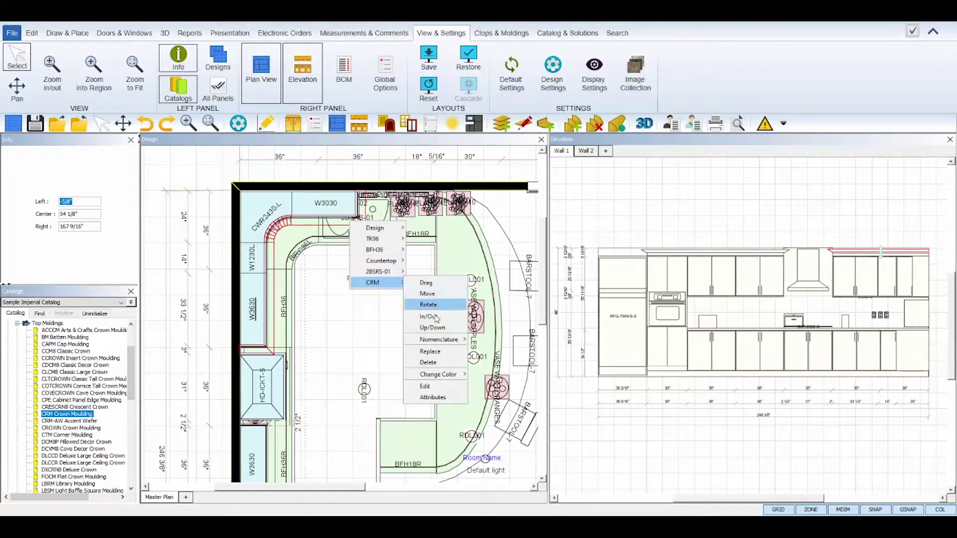
left_click(430, 352)
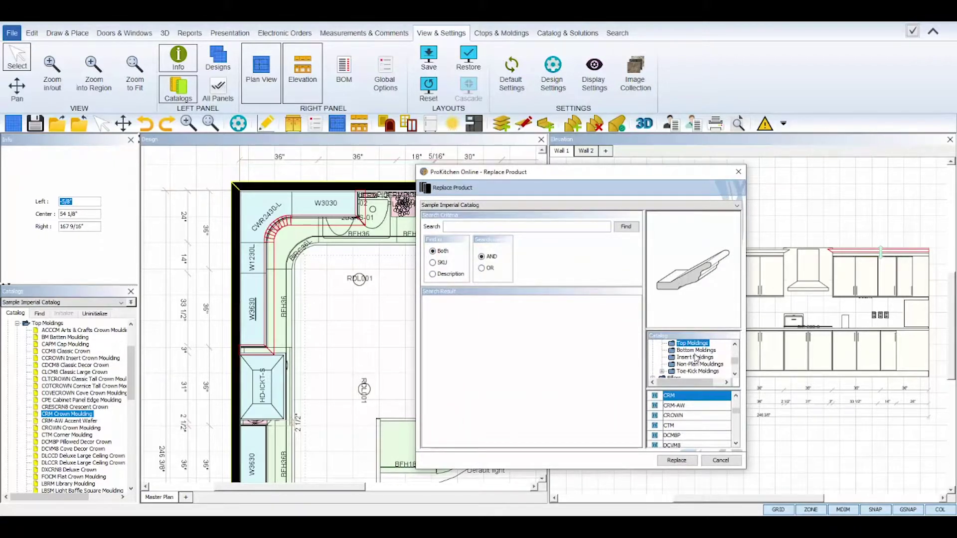
left_click_drag(734, 364, 735, 358)
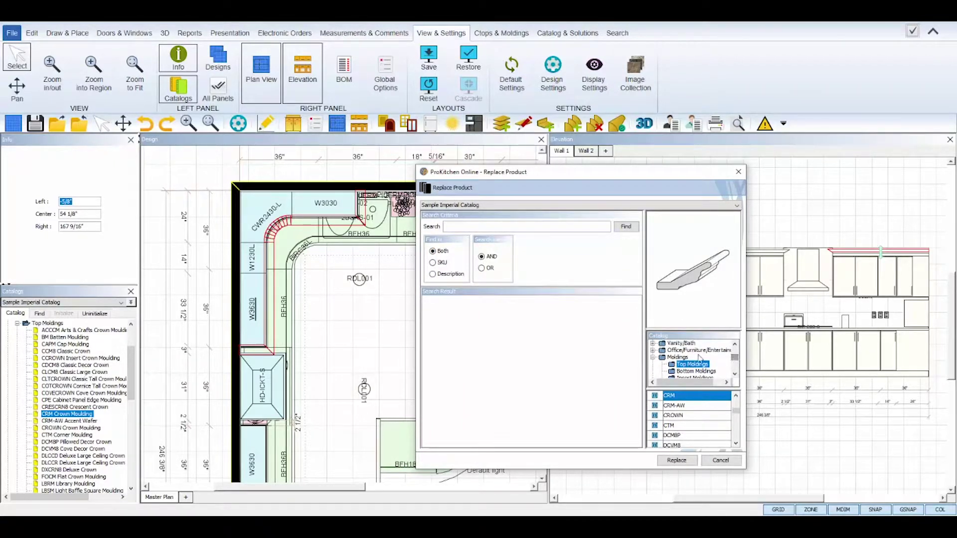
left_click(689, 406)
left_click(687, 416)
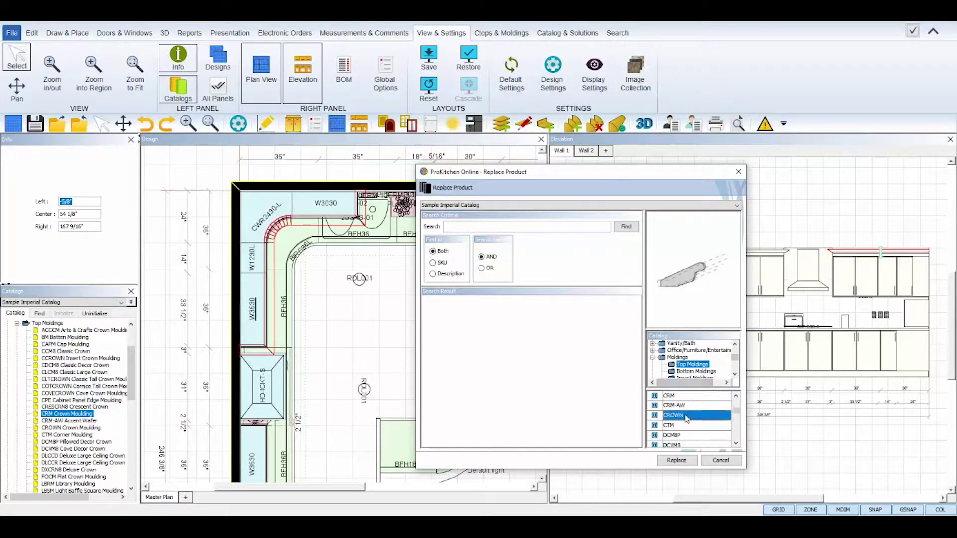
left_click(683, 426)
left_click(681, 436)
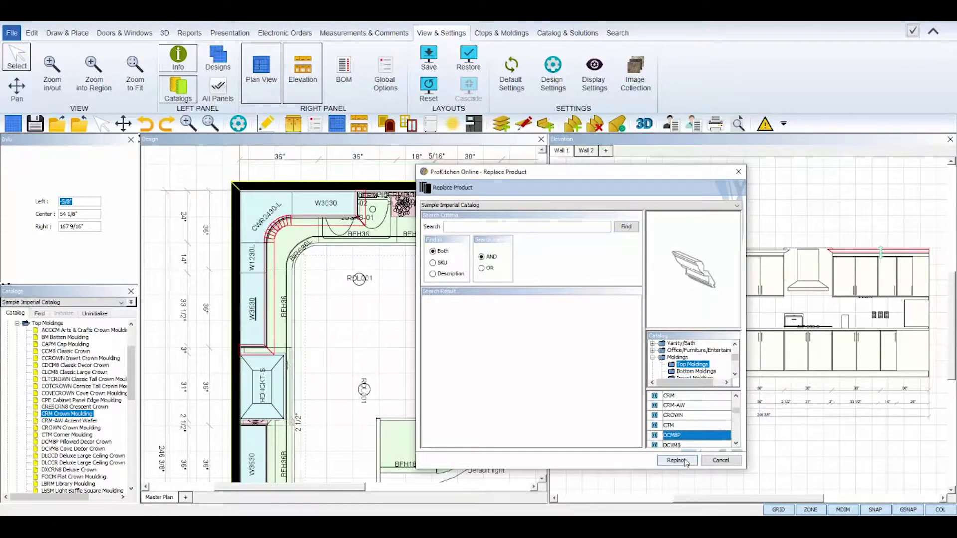
left_click(720, 461)
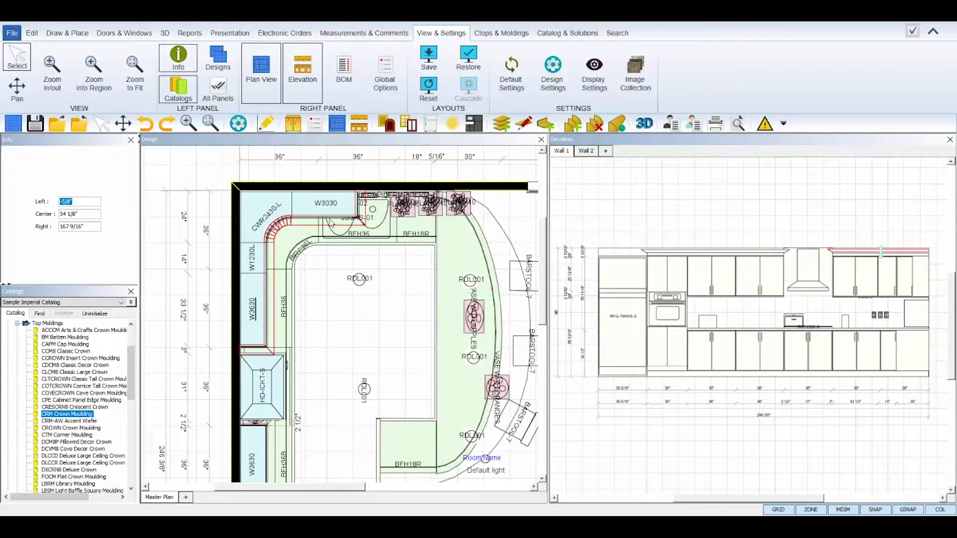
right_click(330, 222)
Delete one crown moulding piece, browse CRM > Change Color, then start CRM > Edit on the remaining one
mouse_move(360, 287)
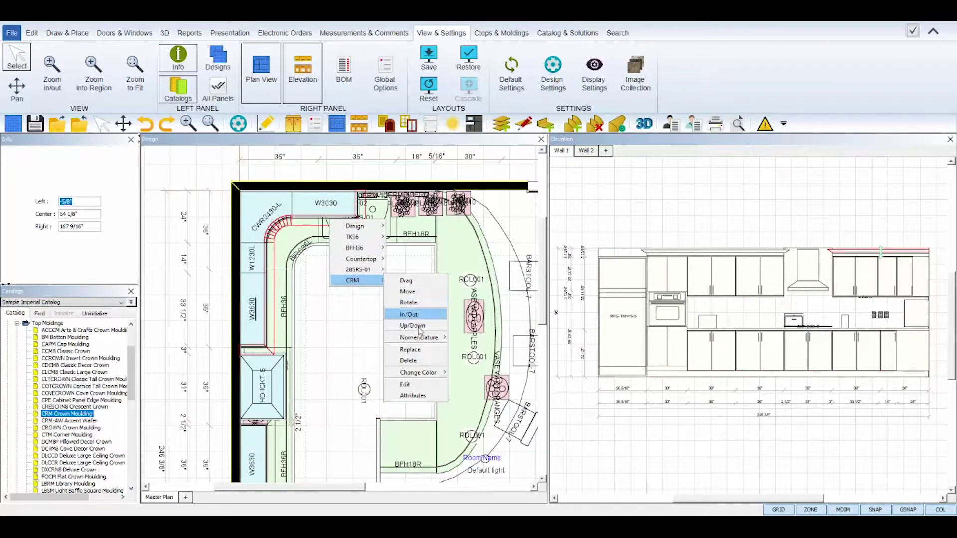
left_click(418, 361)
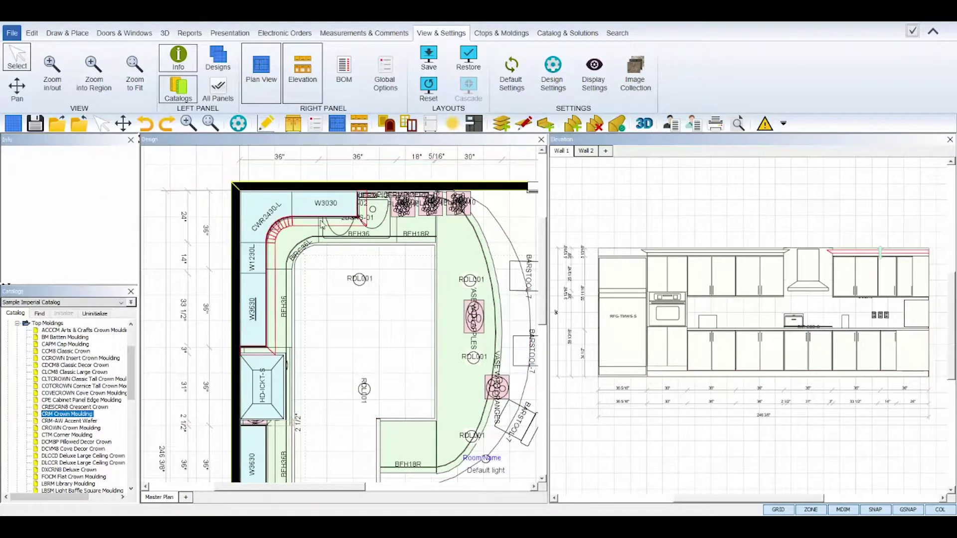
right_click(323, 221)
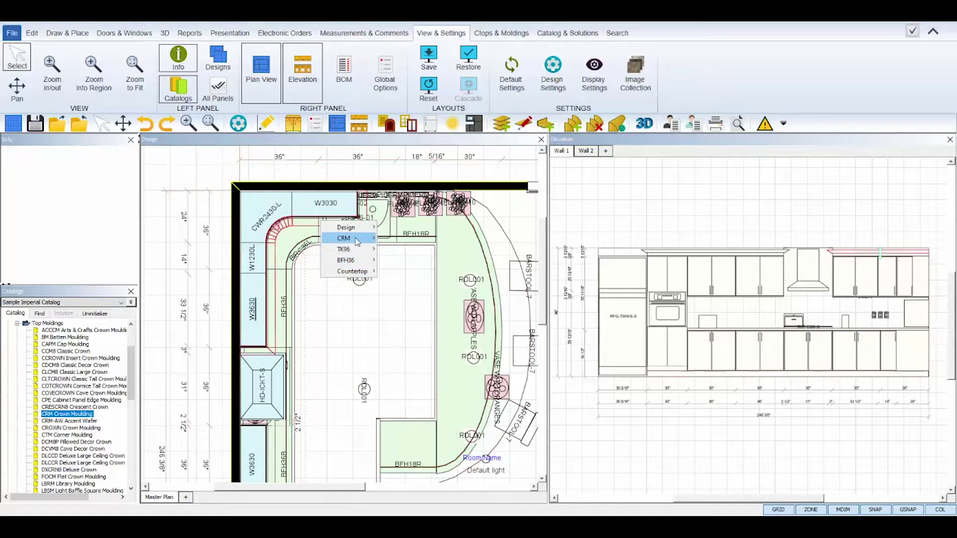
mouse_move(349, 238)
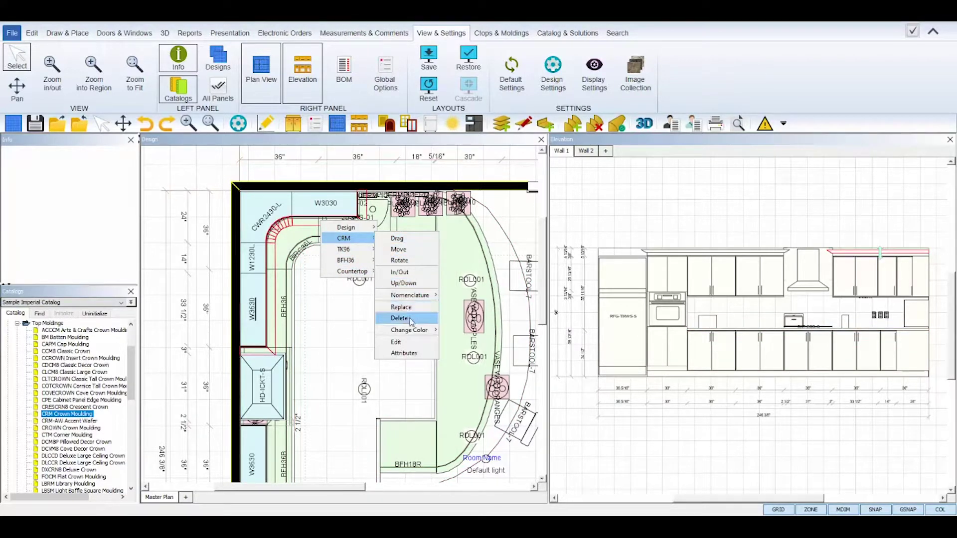
mouse_move(407, 334)
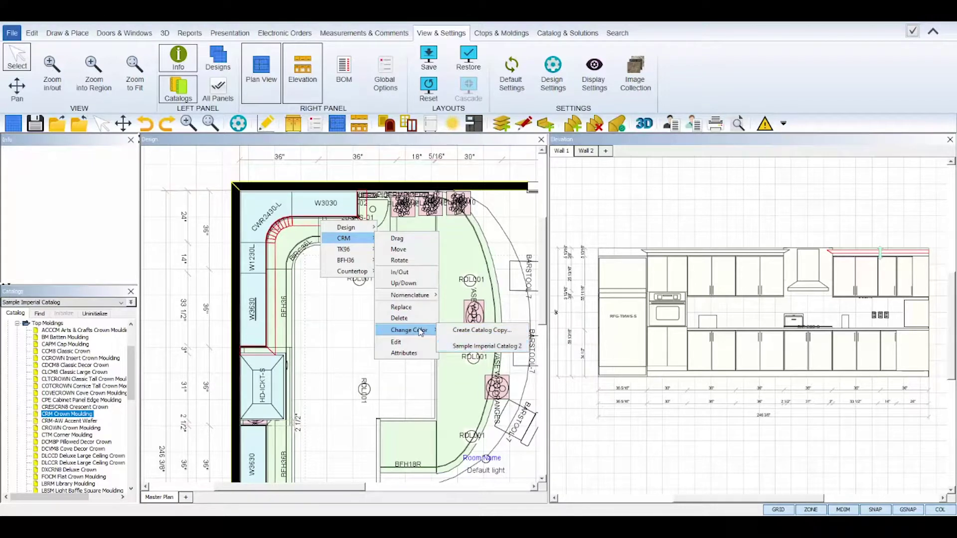
left_click(408, 344)
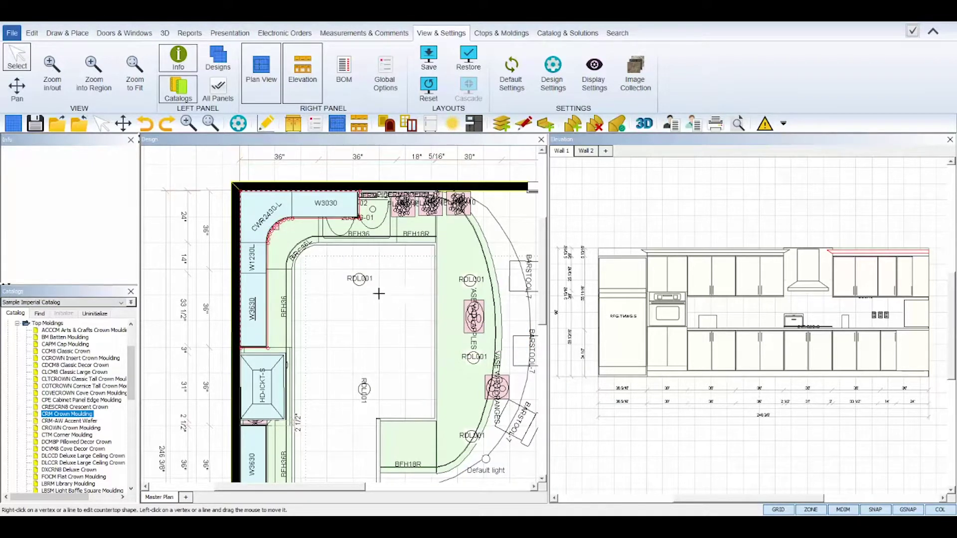
Zoom into the corner and disable the moulding edge along the W3030 wall cabinet
scroll(379, 294, "up", 1)
scroll(373, 265, "up", 1)
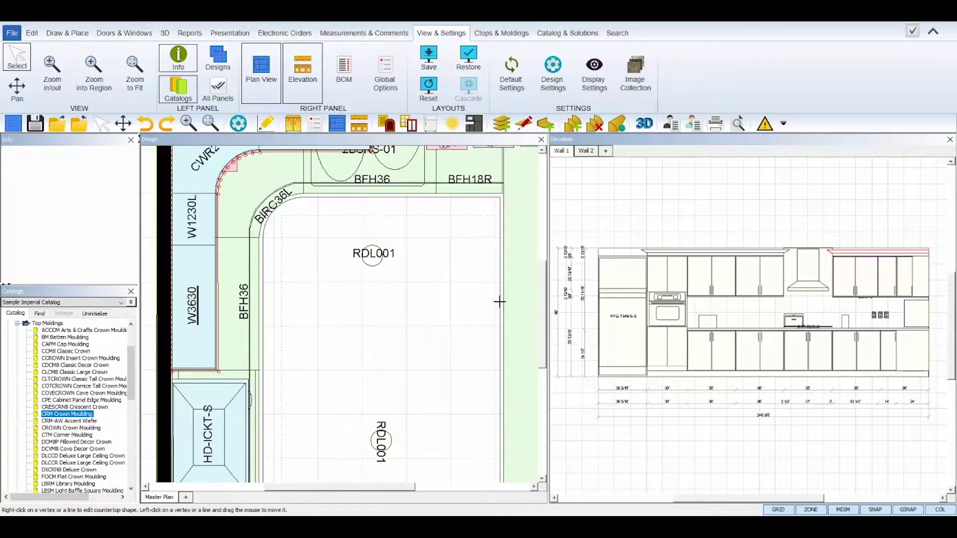
left_click_drag(543, 307, 545, 288)
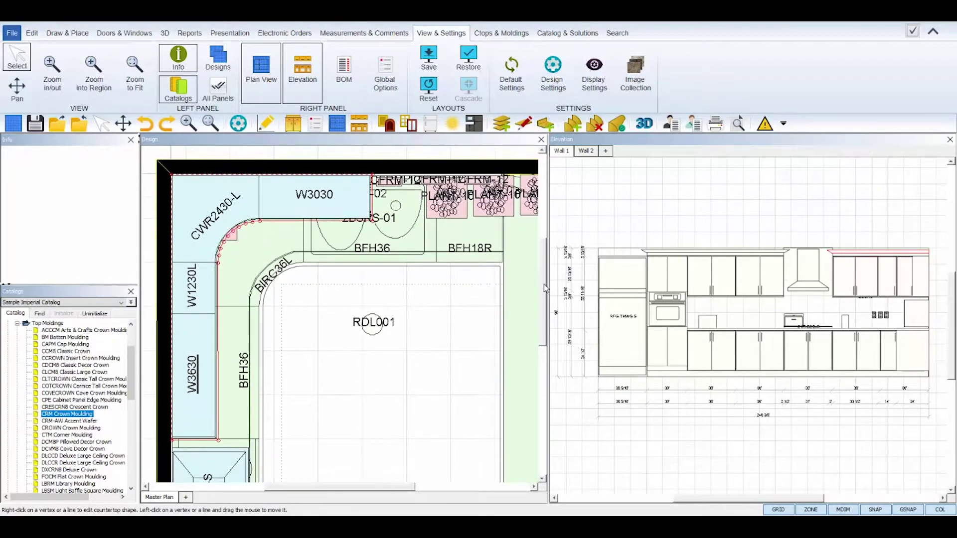
left_click(371, 190)
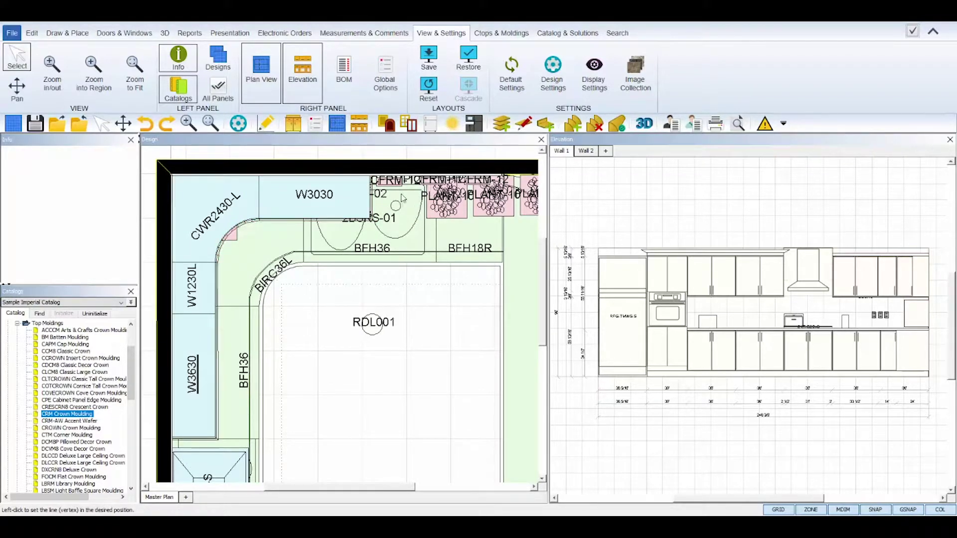
left_click(329, 211)
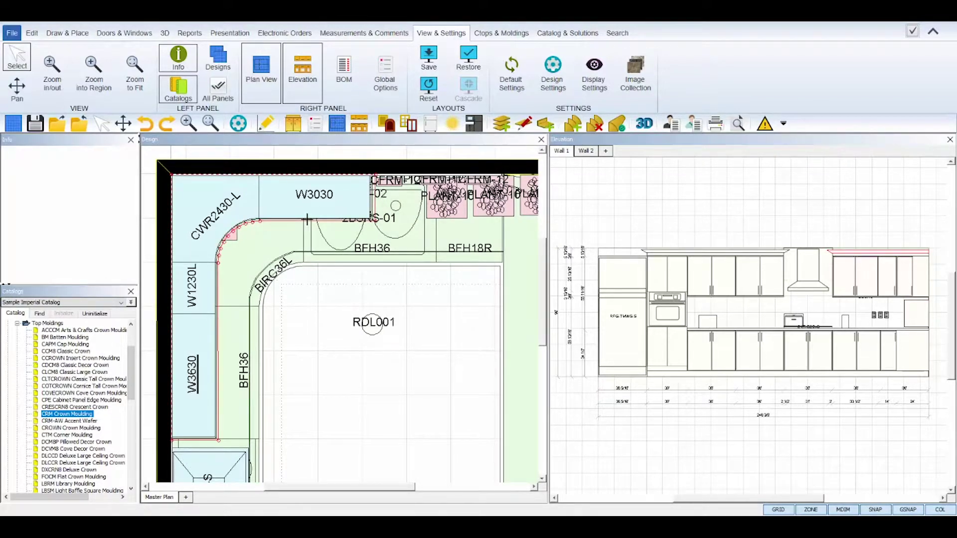
left_click(307, 220)
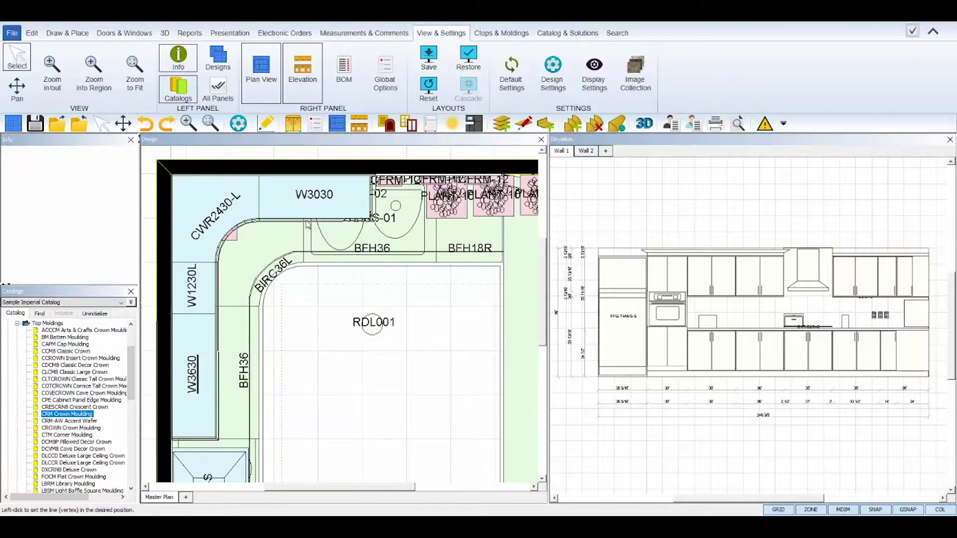
left_click(307, 223)
right_click(306, 223)
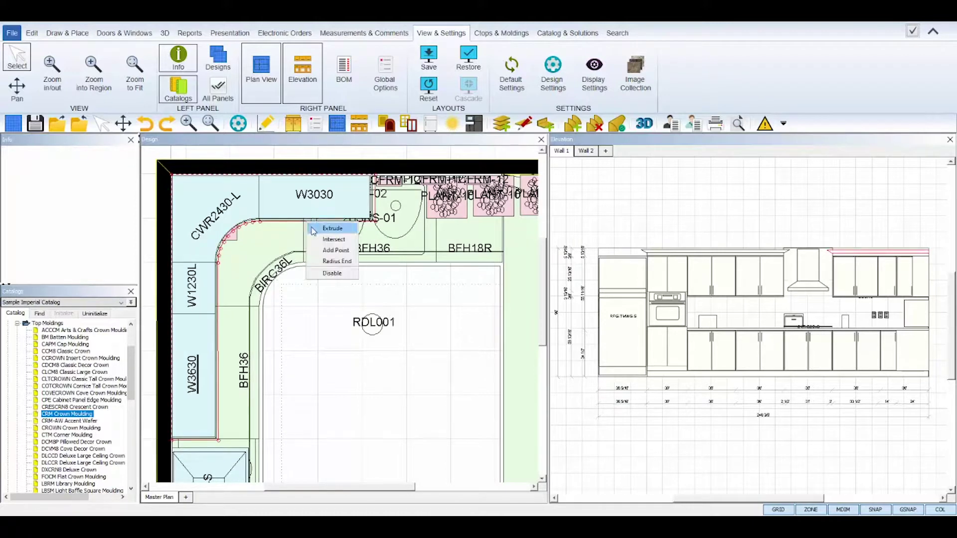
left_click(332, 273)
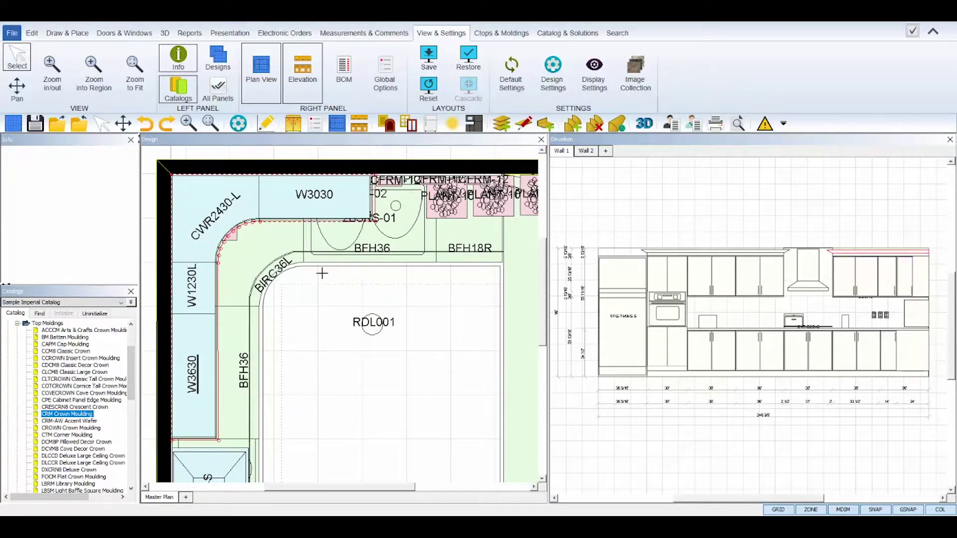
Add a new moulding vertex near the sink base, leaving Notch/Bevel unchanged
left_click(376, 220)
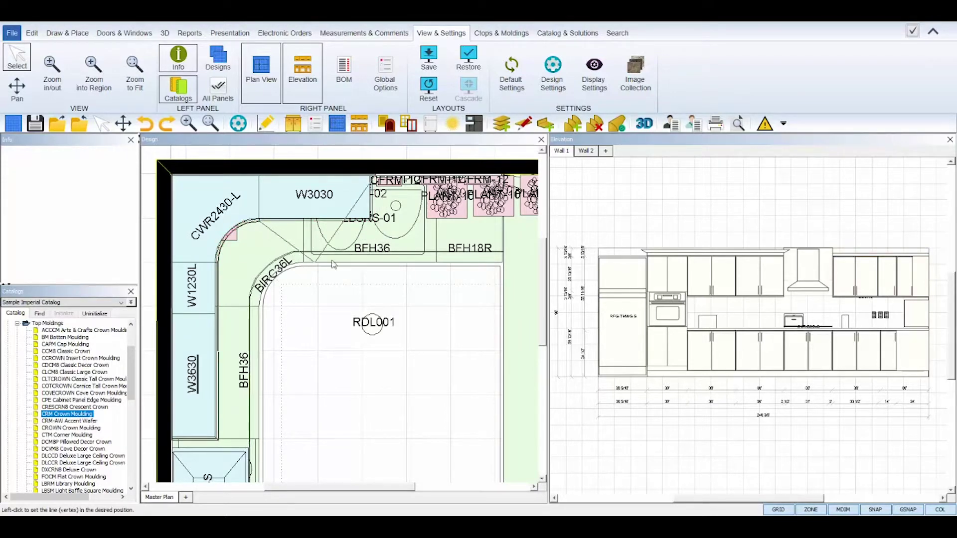
left_click(398, 230)
right_click(397, 231)
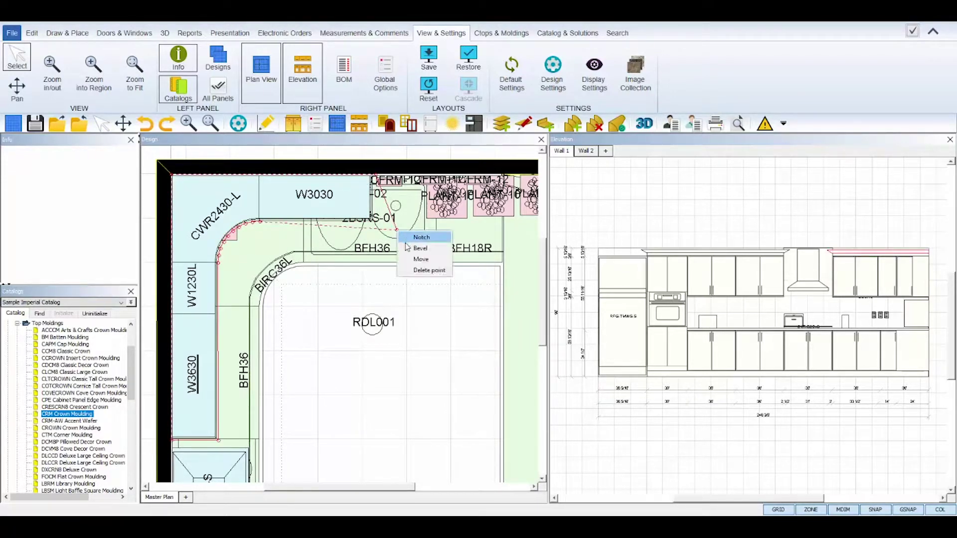
left_click(403, 285)
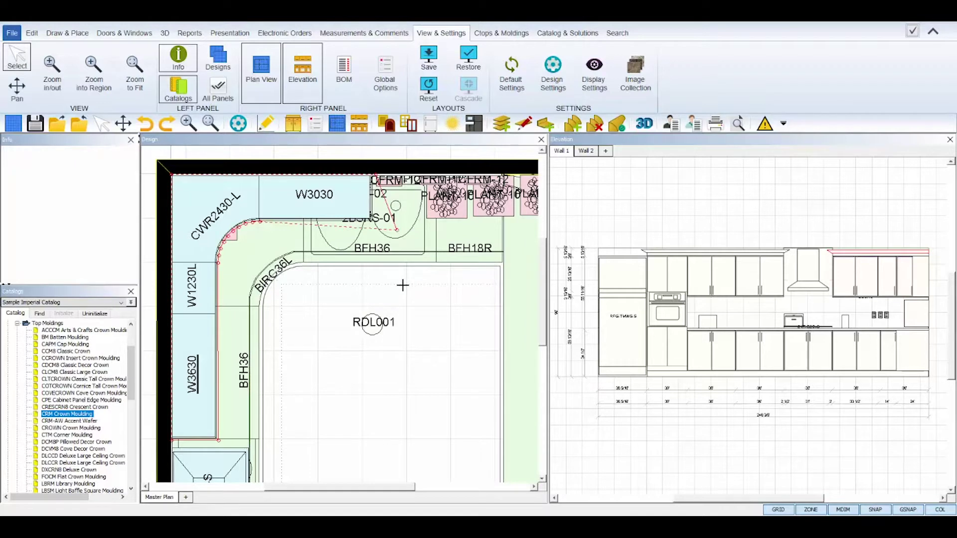
right_click(339, 231)
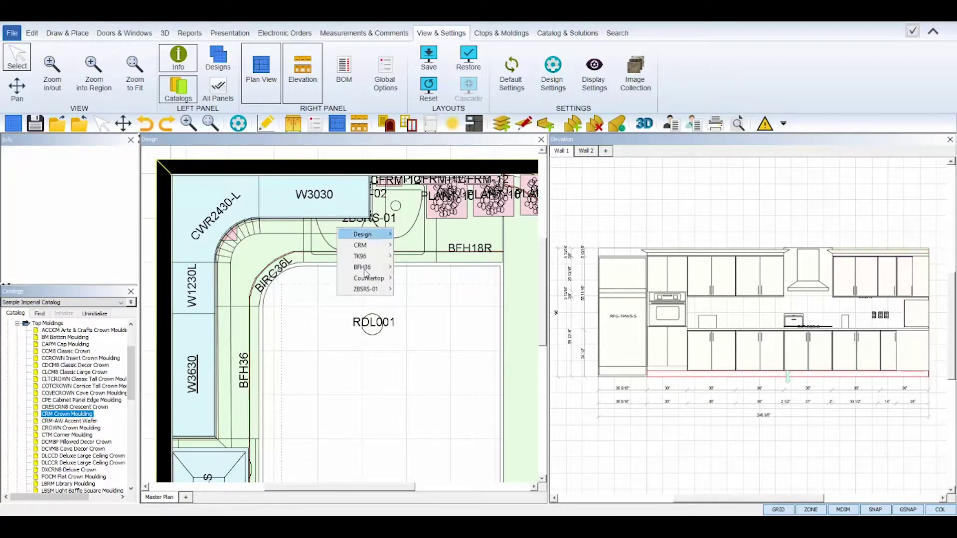
mouse_move(368, 246)
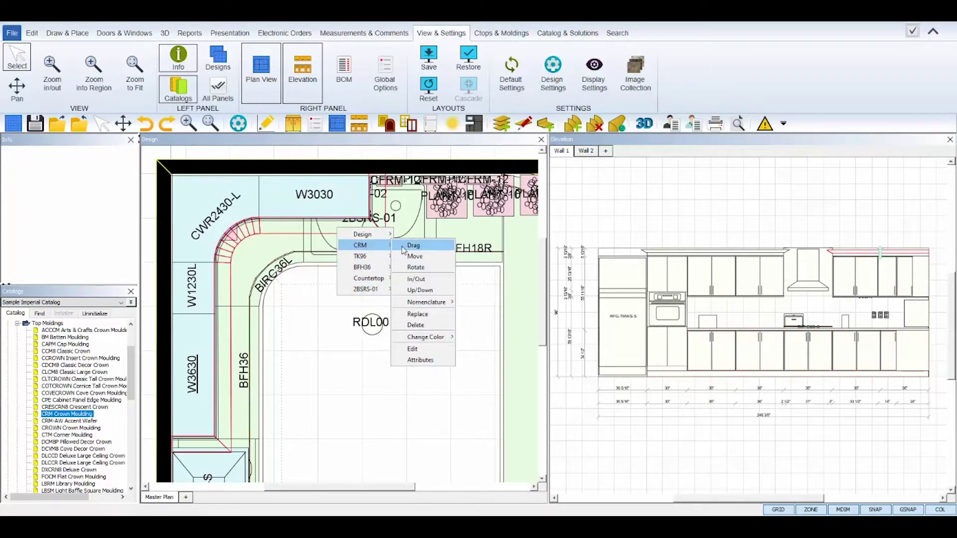
left_click(424, 347)
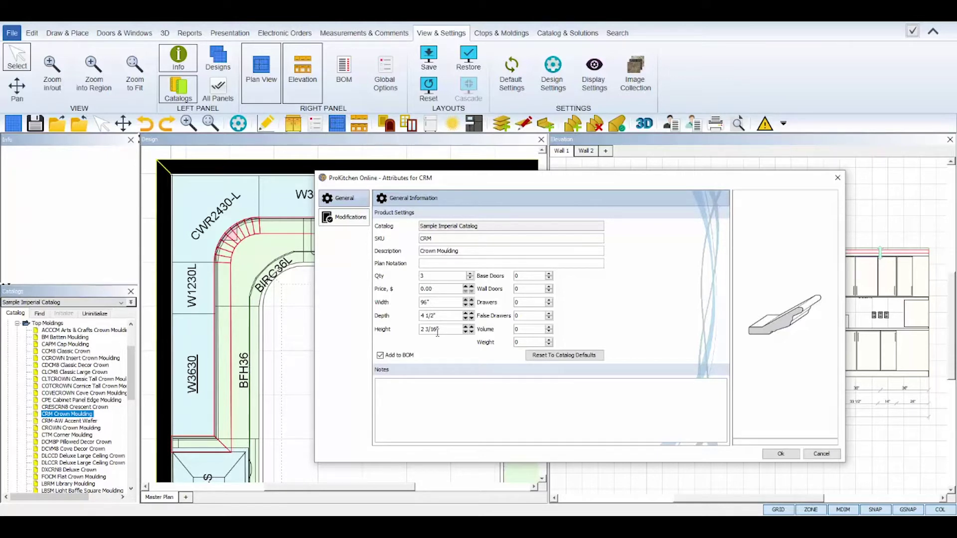
left_click(345, 219)
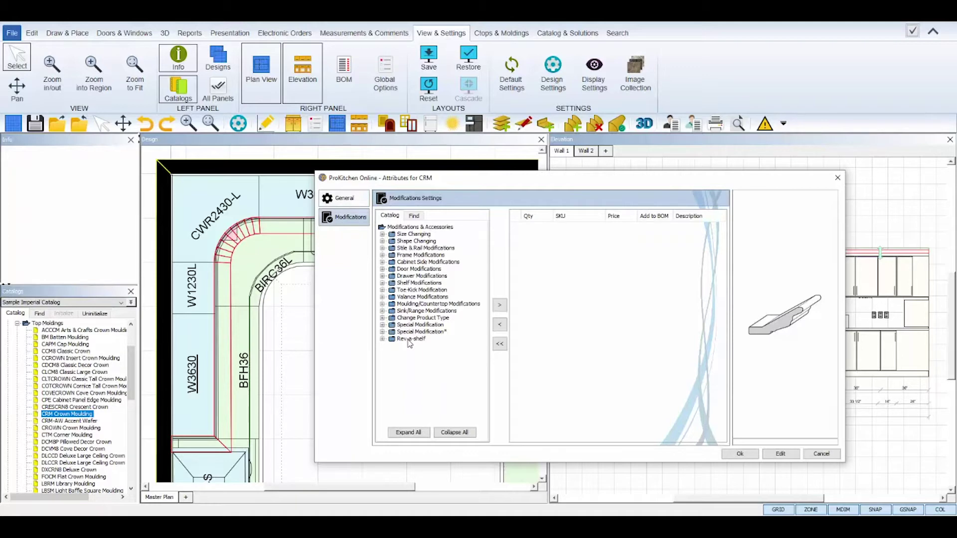
left_click(740, 454)
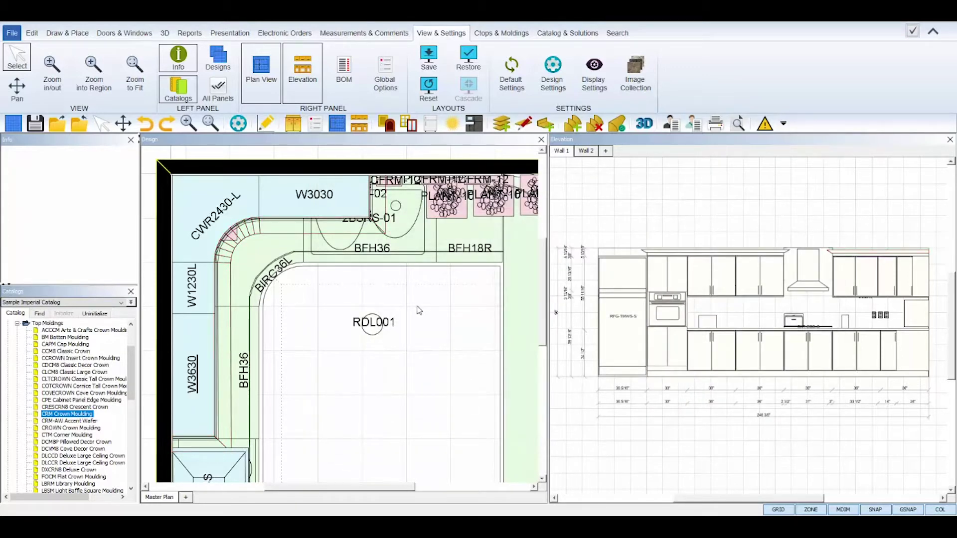
Zoom to fit so the entire kitchen floor plan is visible
left_click(209, 126)
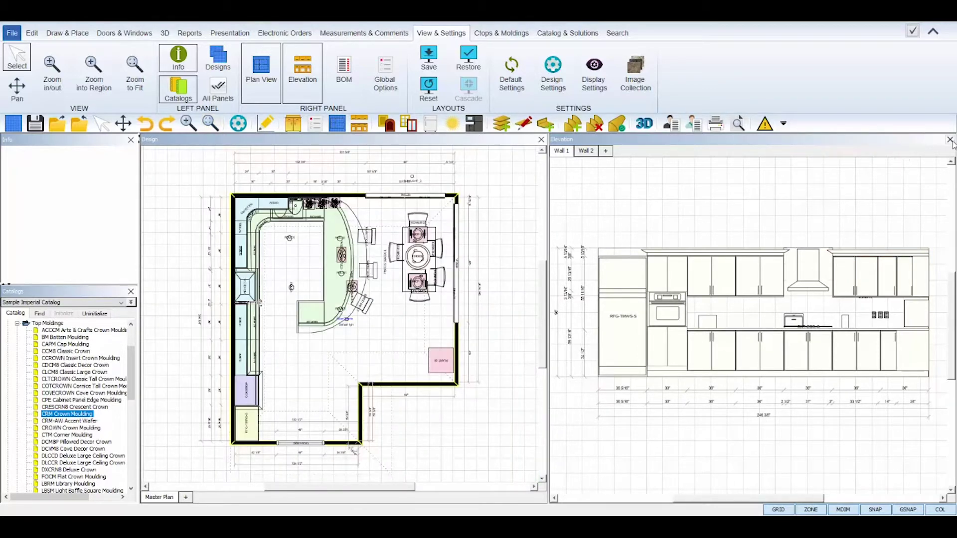